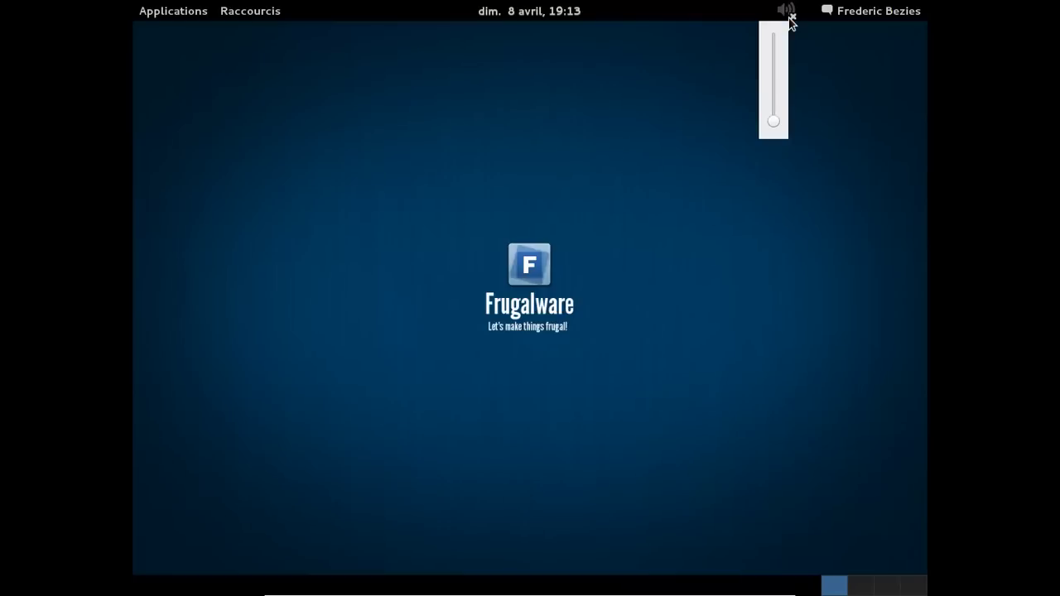
Unmute the sound, then launch Terminal from Applications > Accessoires.
left_click(773, 45)
left_click(814, 63)
left_click(193, 12)
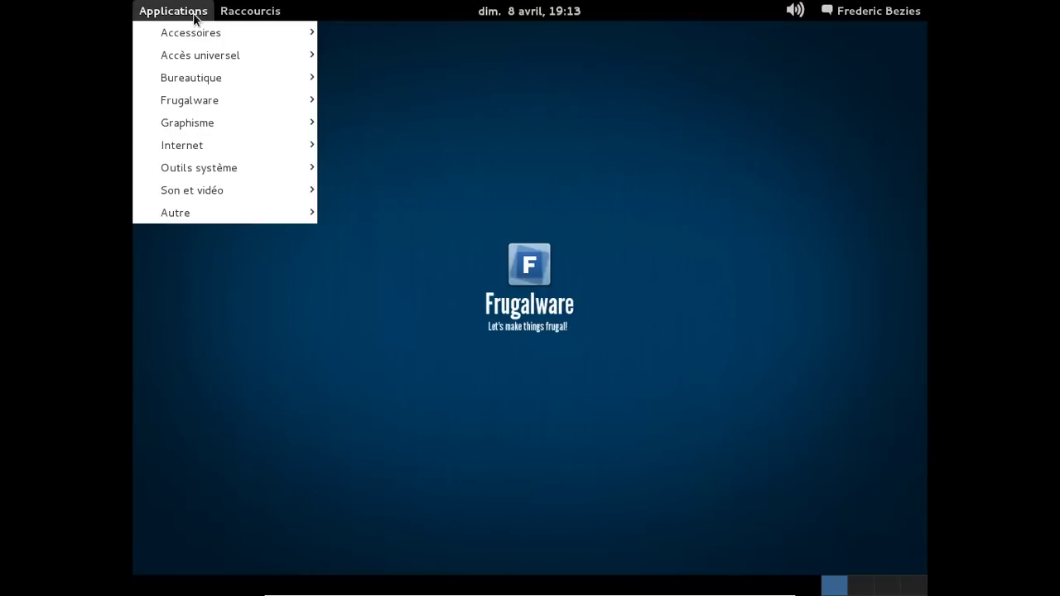
mouse_move(274, 33)
left_click(419, 326)
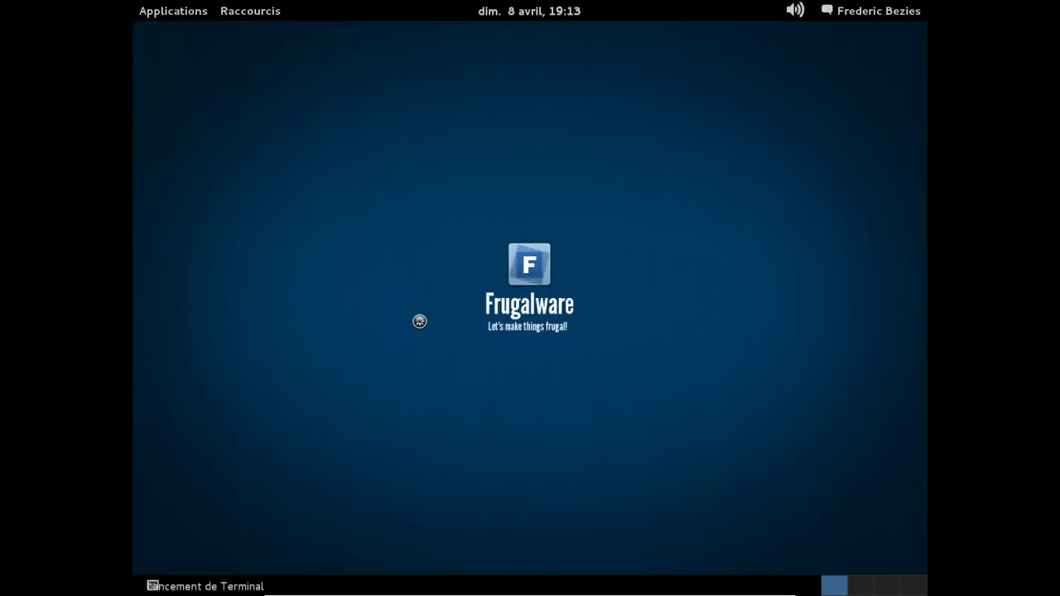
Run gnome-shell --replace & to start GNOME Shell, then exit the terminal.
type("gnome-shell")
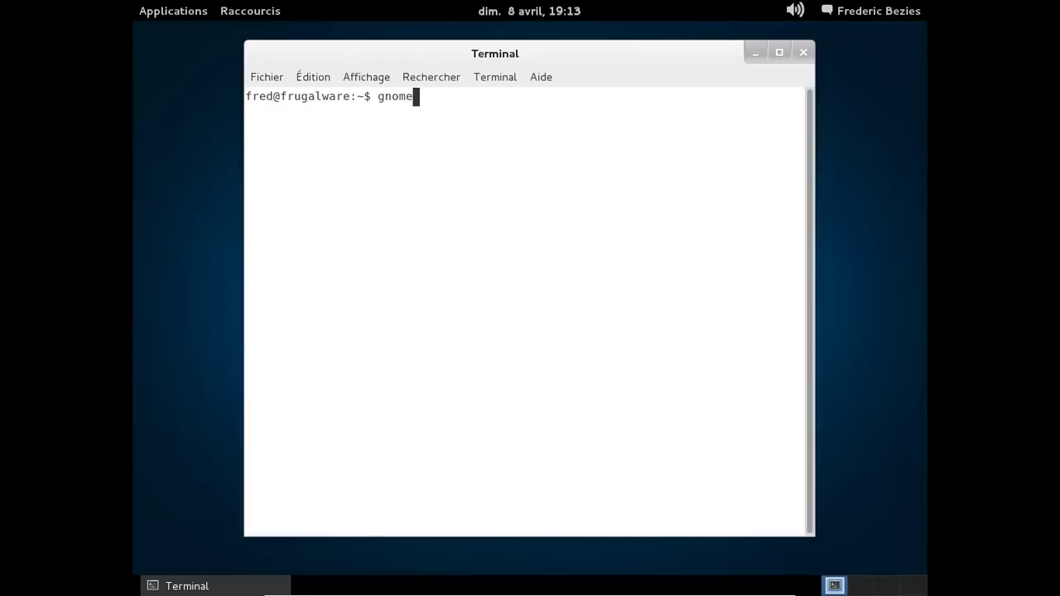
type(" --replace &")
key("Return")
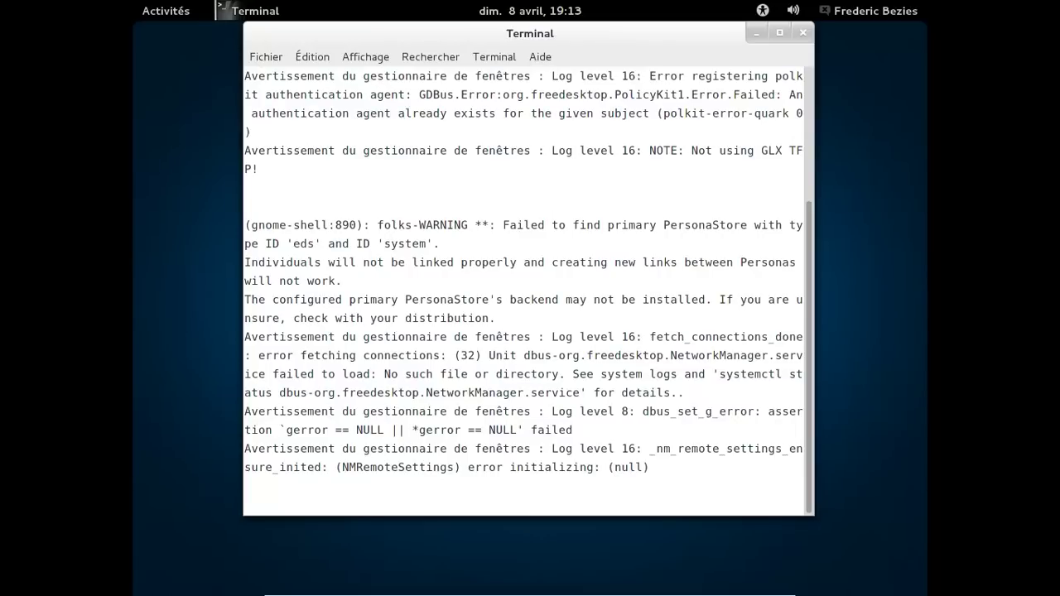
key("Return")
type("exit")
key("Return")
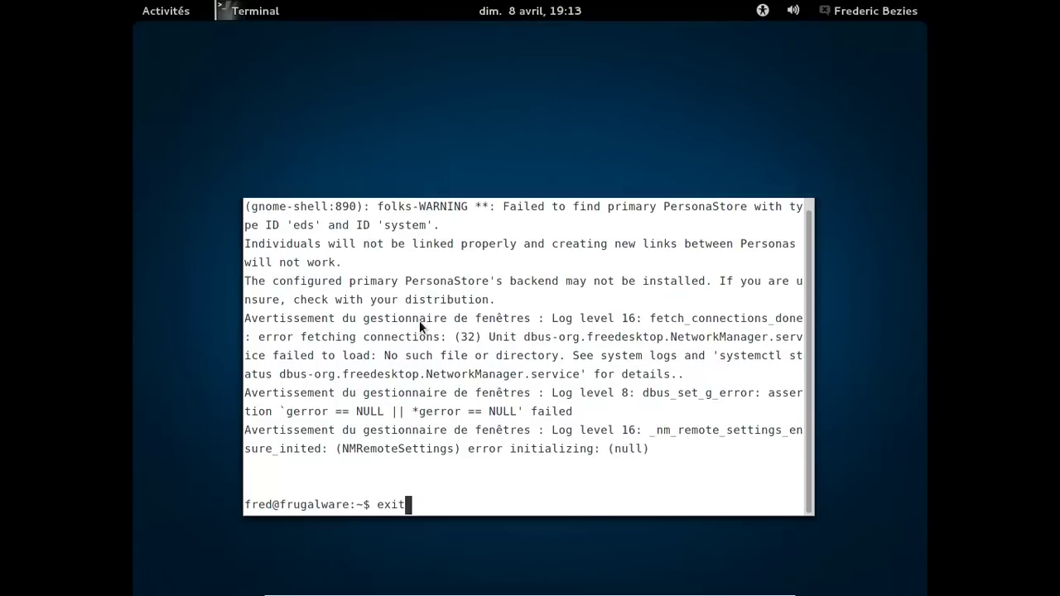
left_click(166, 11)
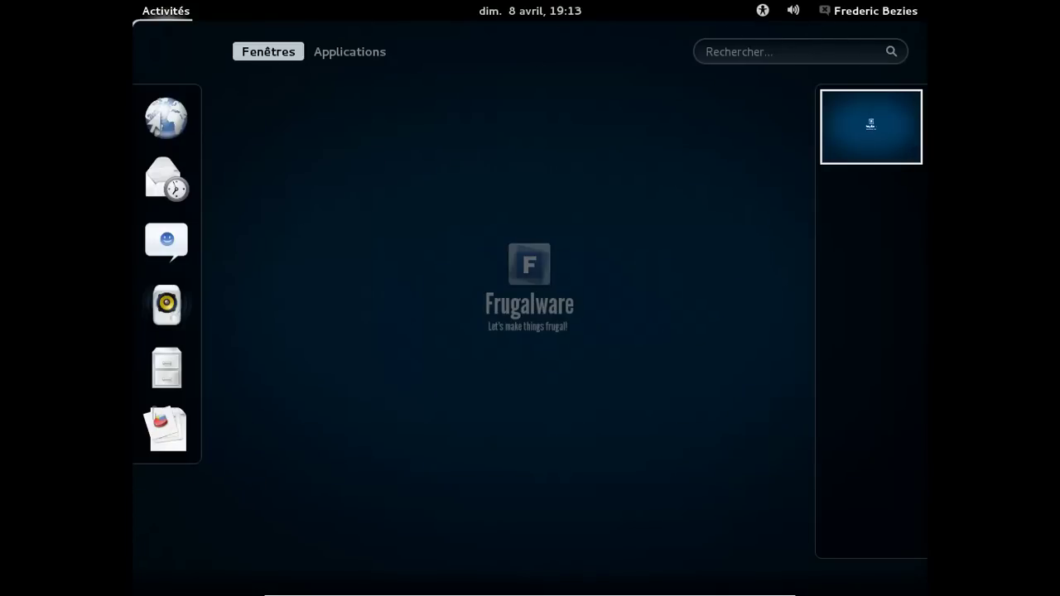
left_click(870, 11)
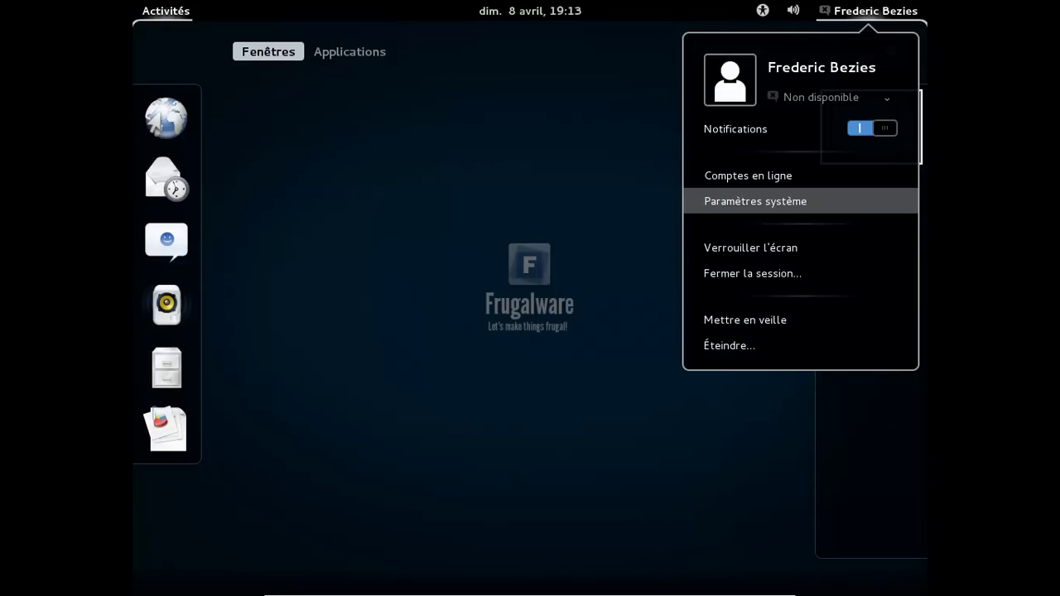
left_click(785, 203)
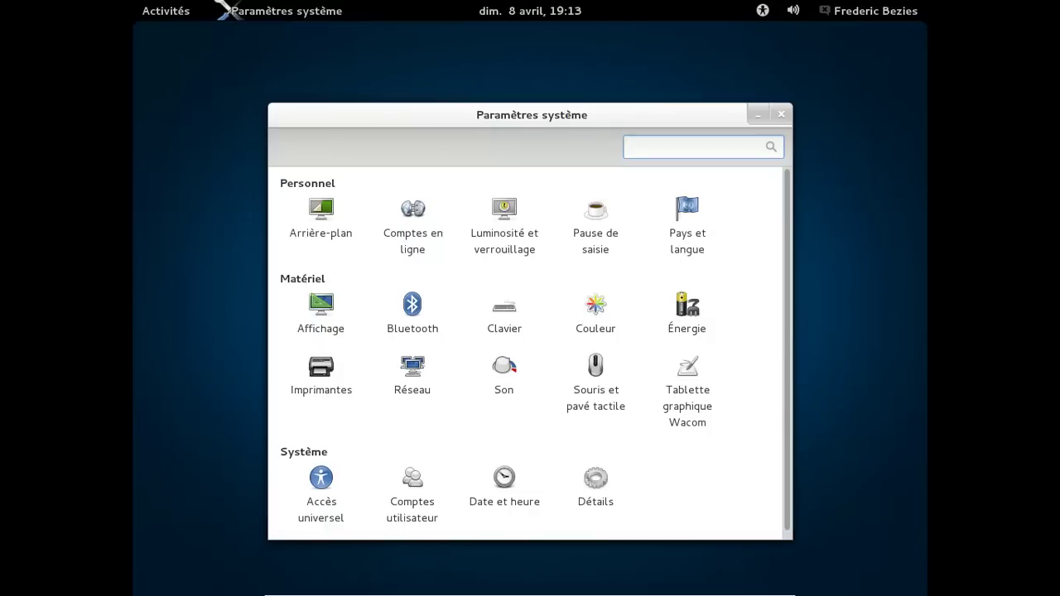
left_click(596, 488)
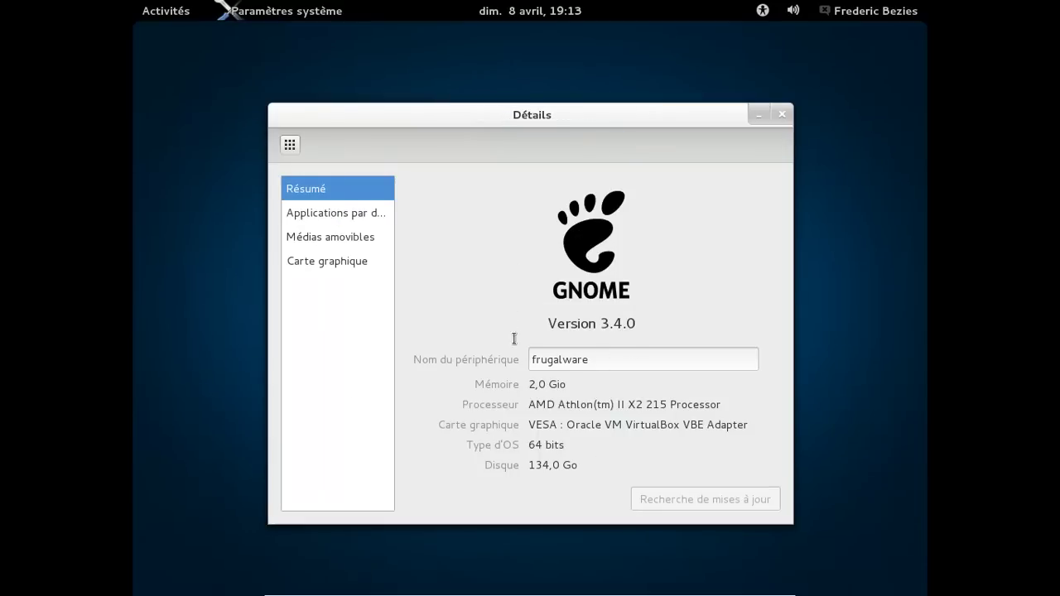
left_click(302, 258)
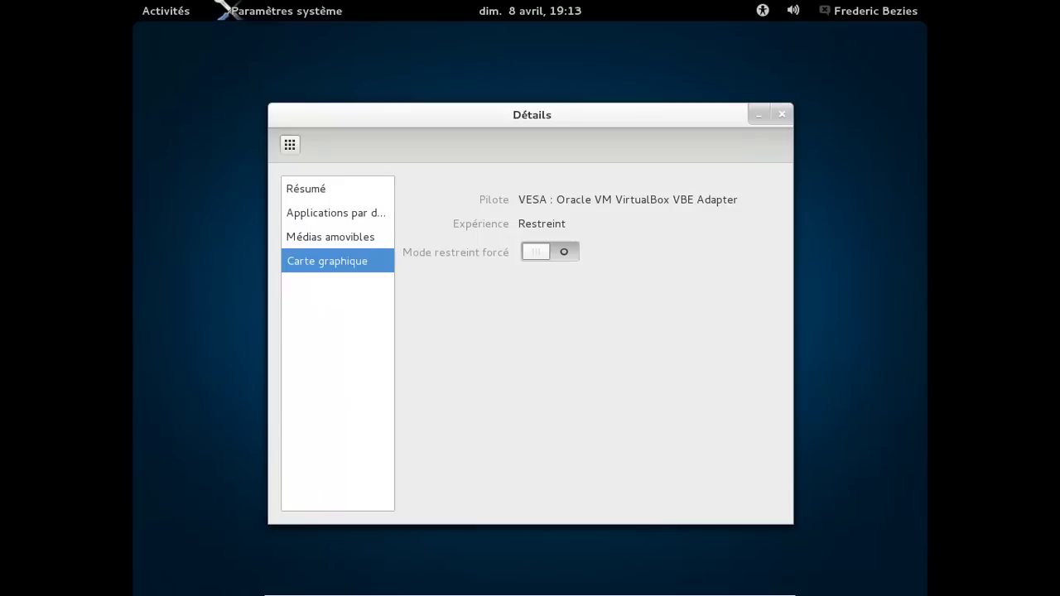
left_click(316, 238)
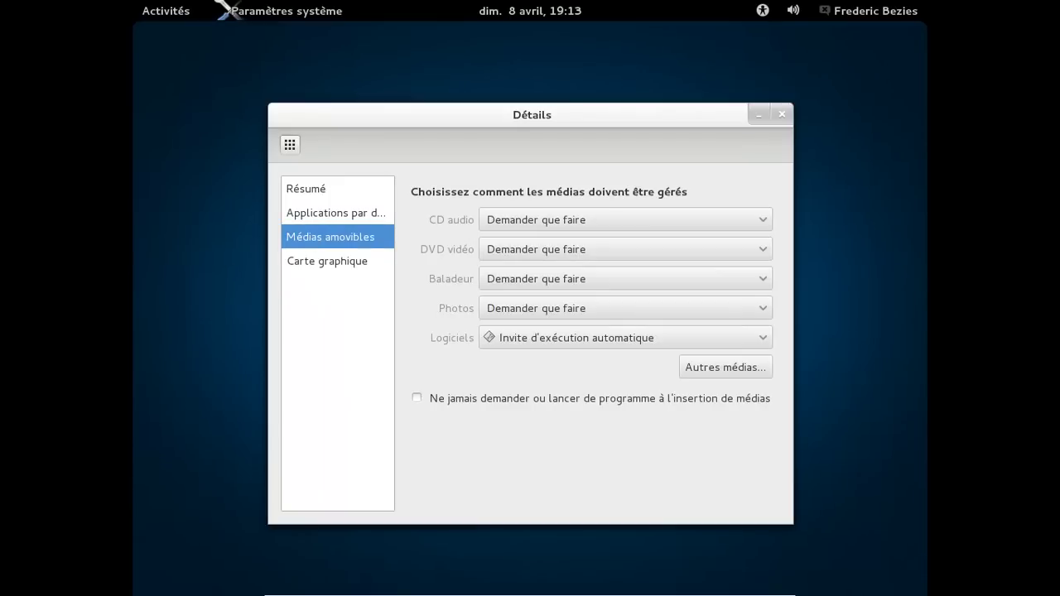
left_click(316, 216)
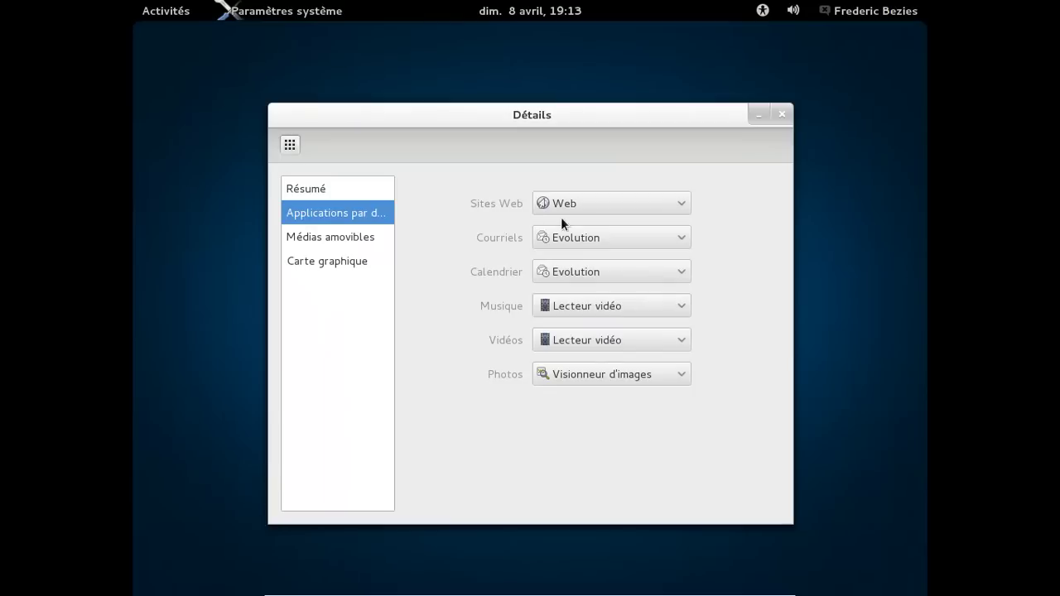
left_click(611, 203)
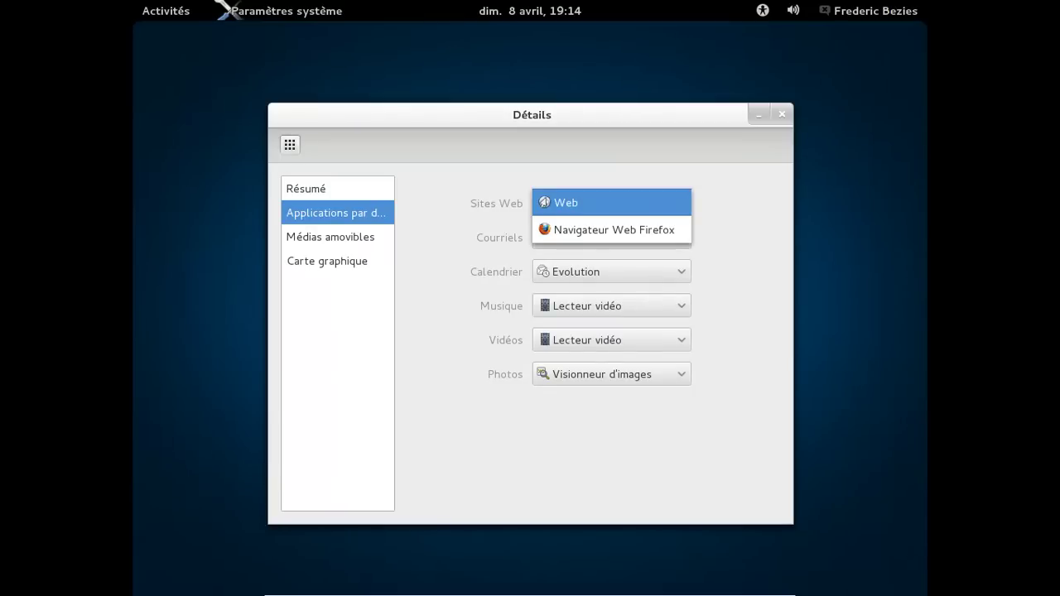
left_click(438, 199)
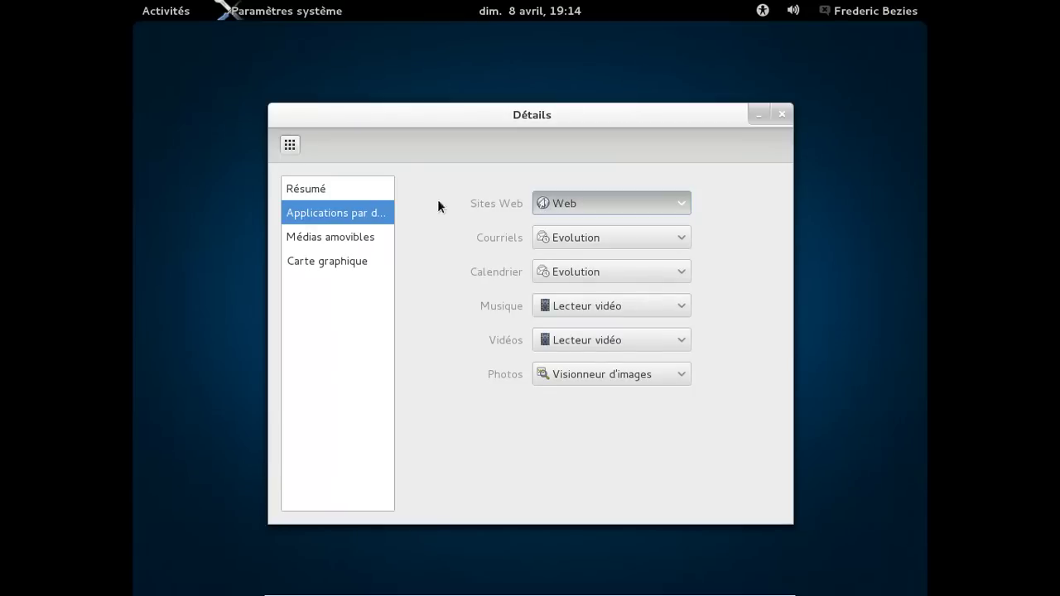
left_click(316, 188)
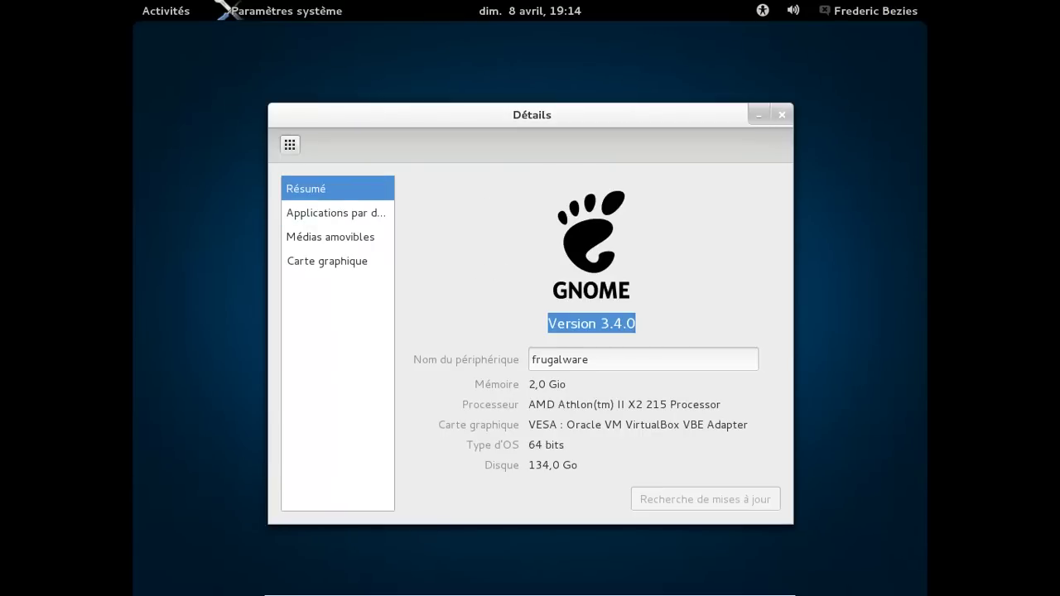
key("ctrl+q")
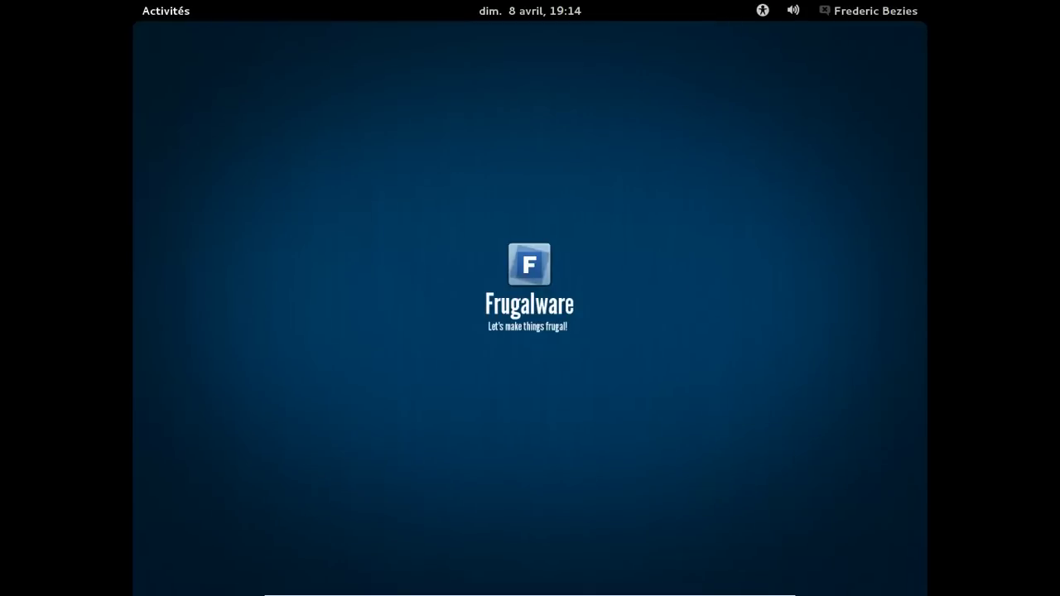
Launch Terminal from Activités > Applications > Accessoires and run uname -a, showing kernel 3.3-fw1 x86_64.
left_click(166, 11)
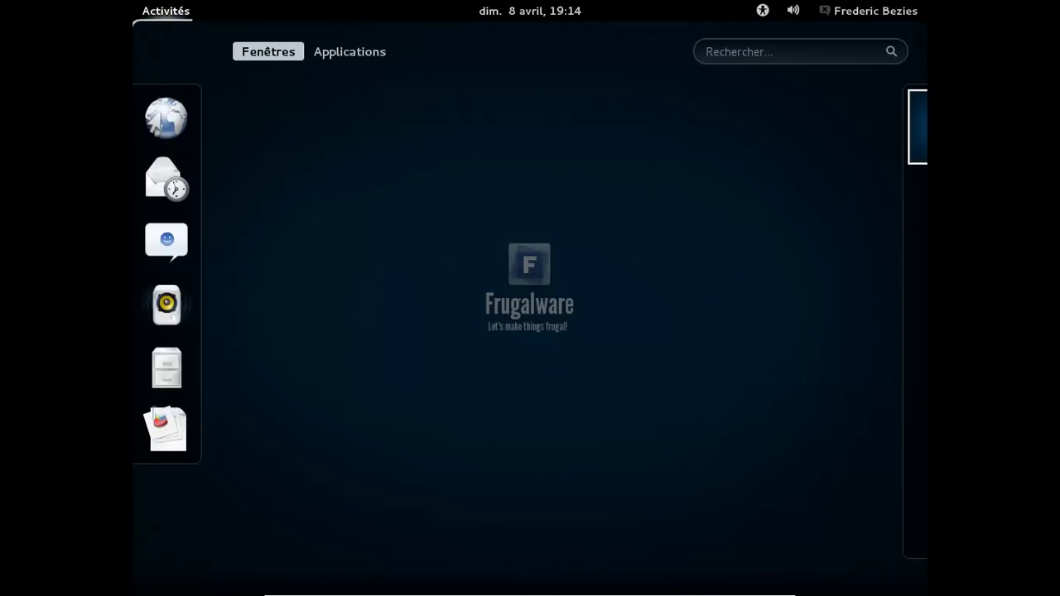
left_click(350, 51)
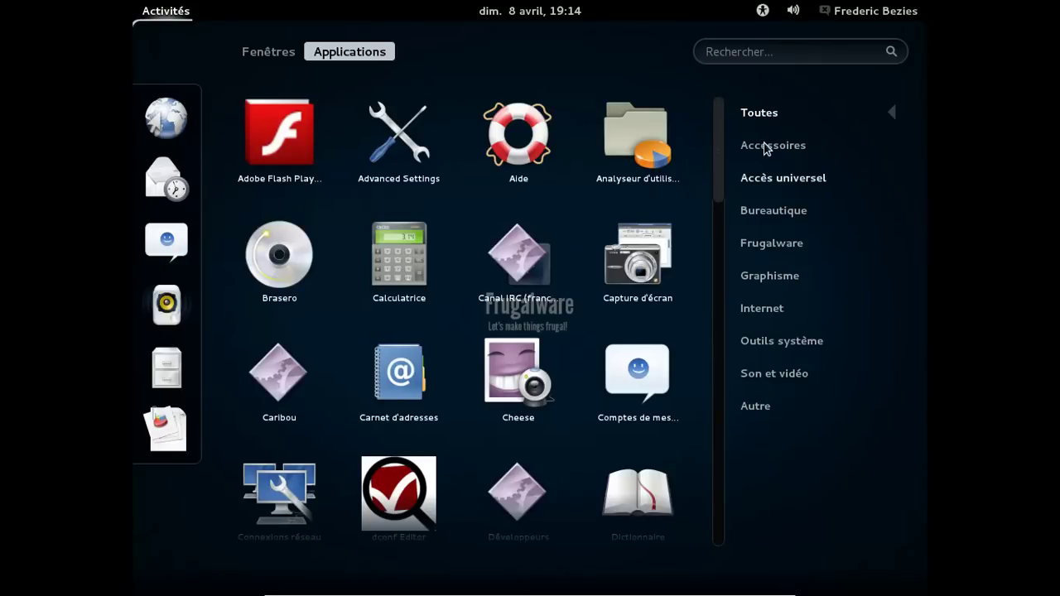
left_click(764, 147)
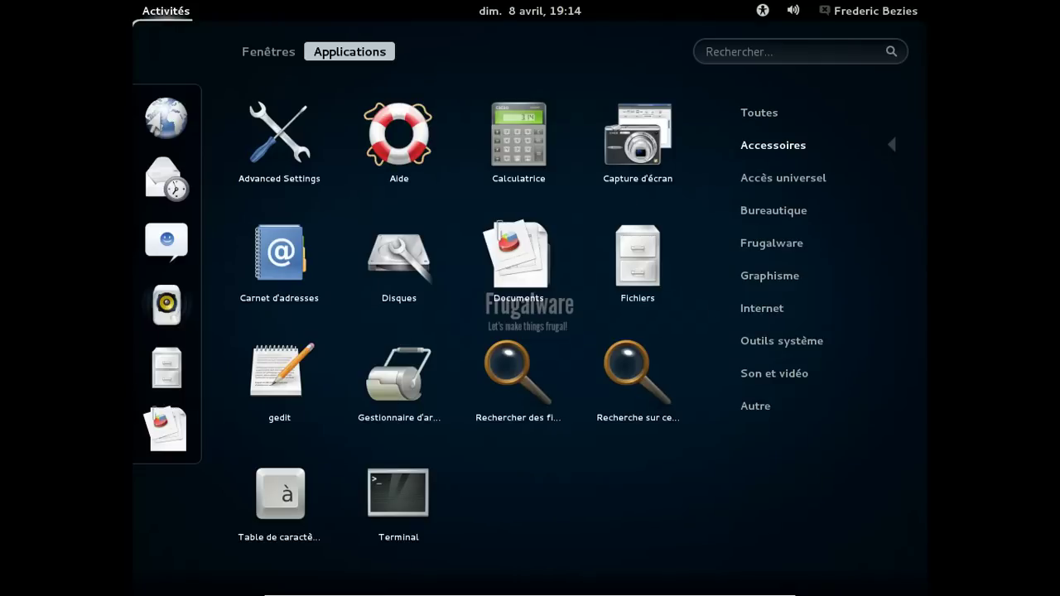
left_click(414, 497)
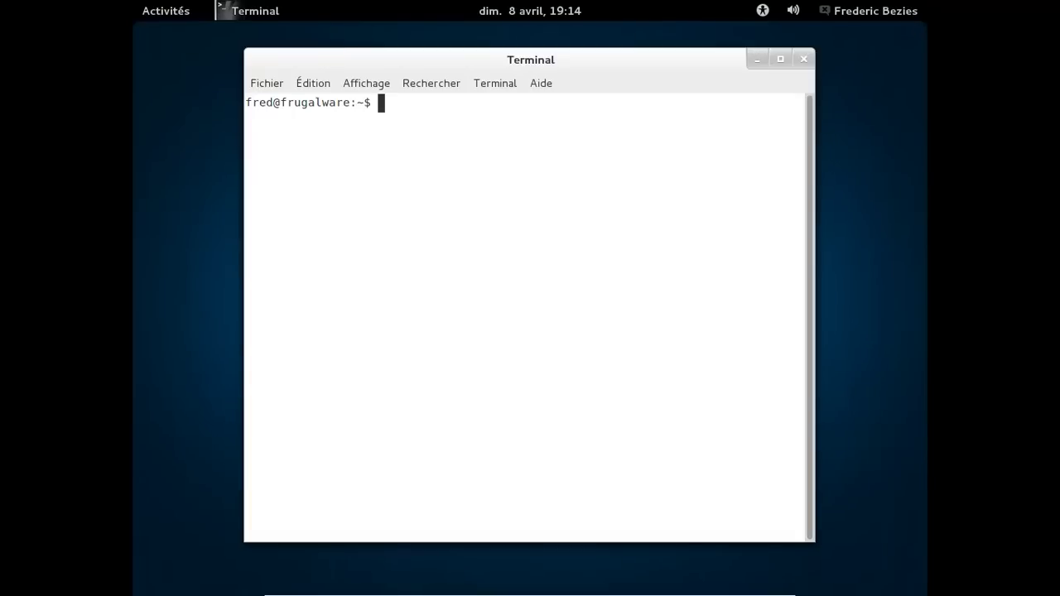
type("uname -a")
key("Return")
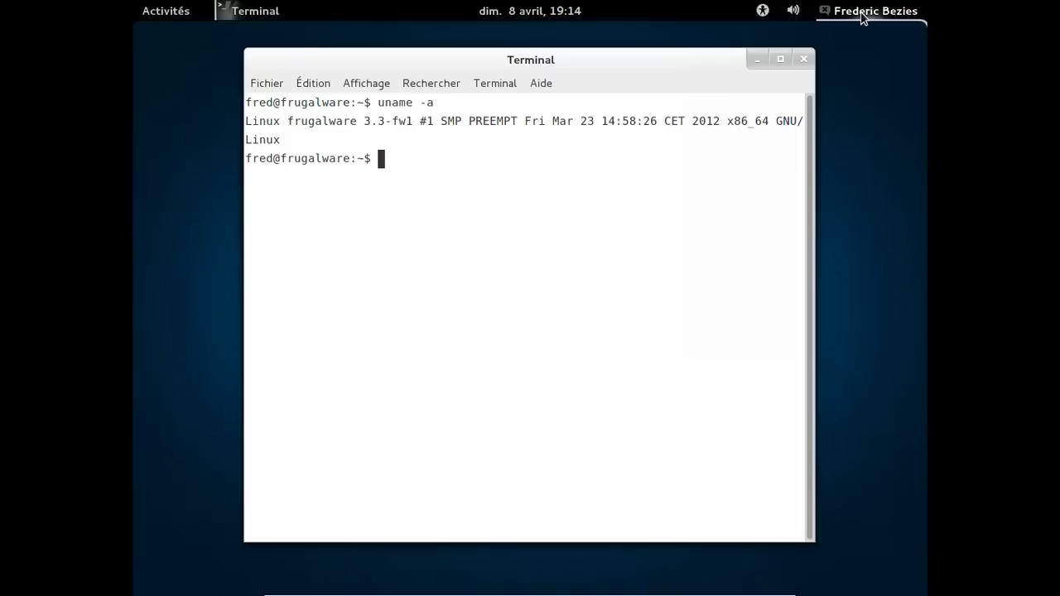
left_click(866, 12)
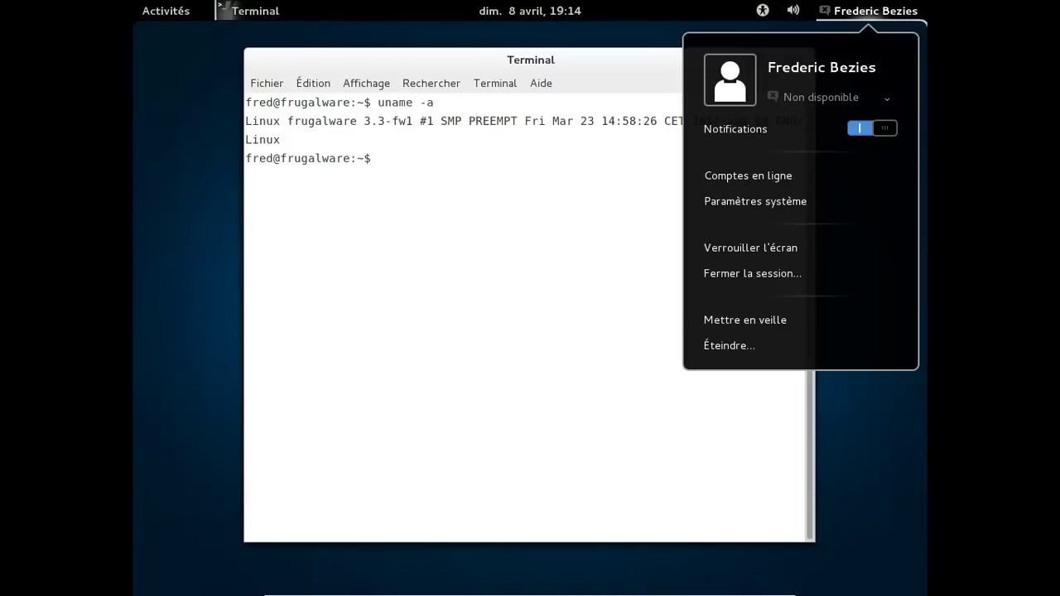
Start adding a Google account in Comptes en ligne.
left_click(791, 181)
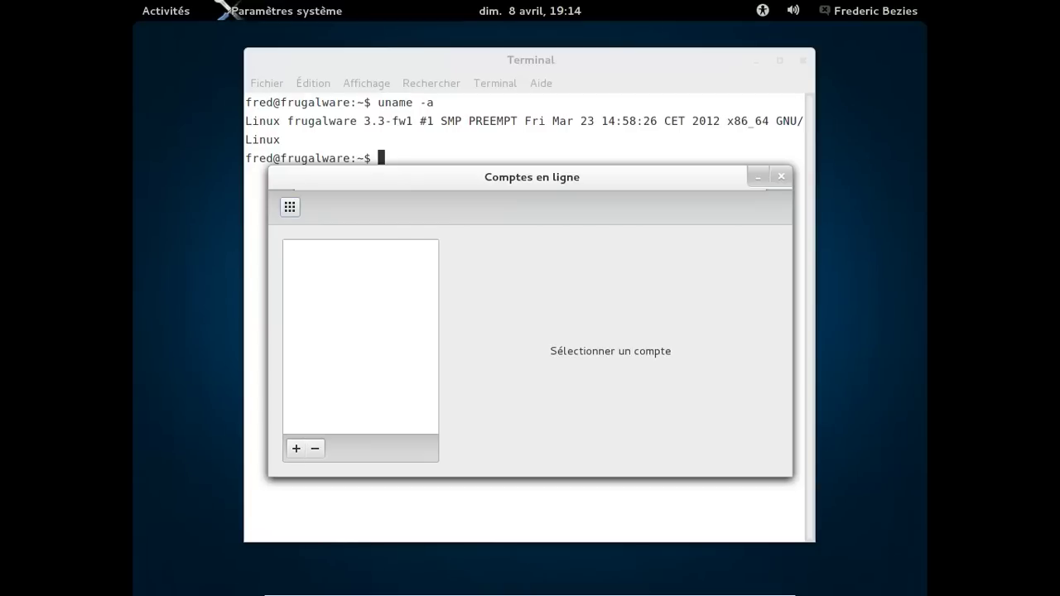
left_click(296, 448)
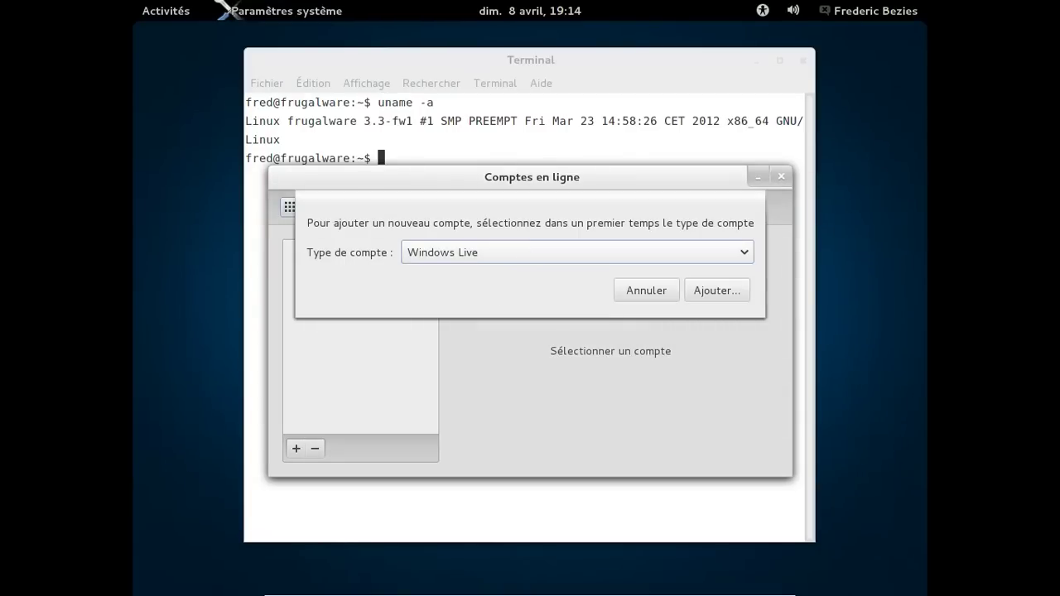
left_click(497, 252)
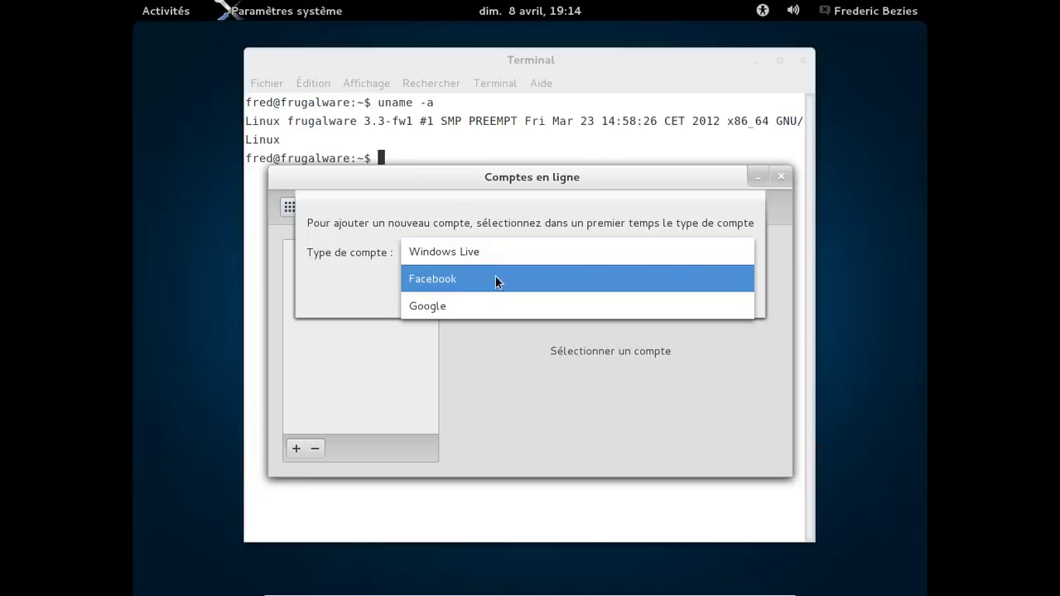
left_click(463, 307)
left_click(708, 299)
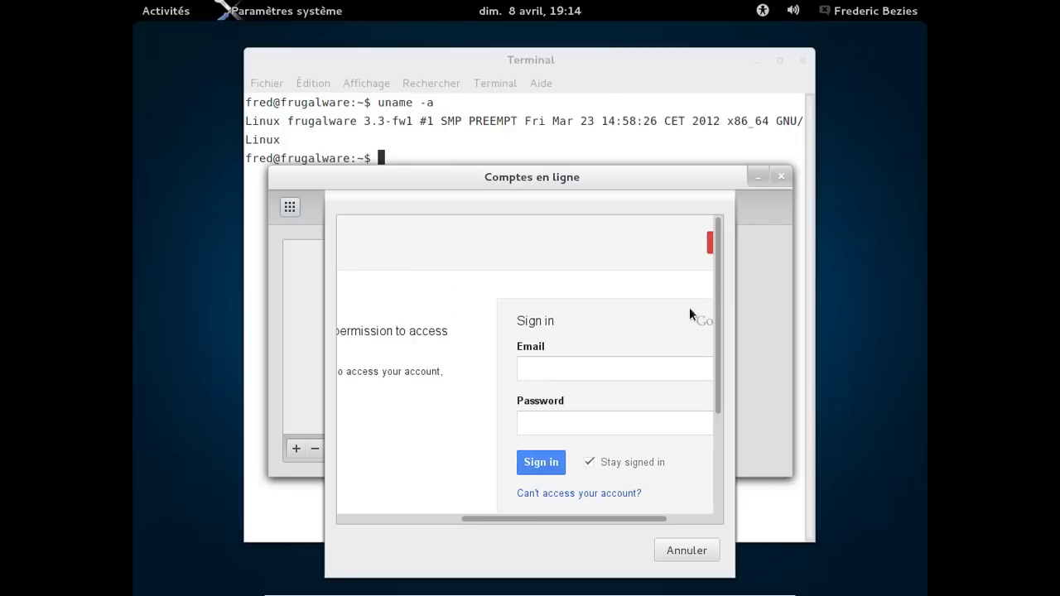
Sign in with the Google account's e-mail and password.
left_click(608, 365)
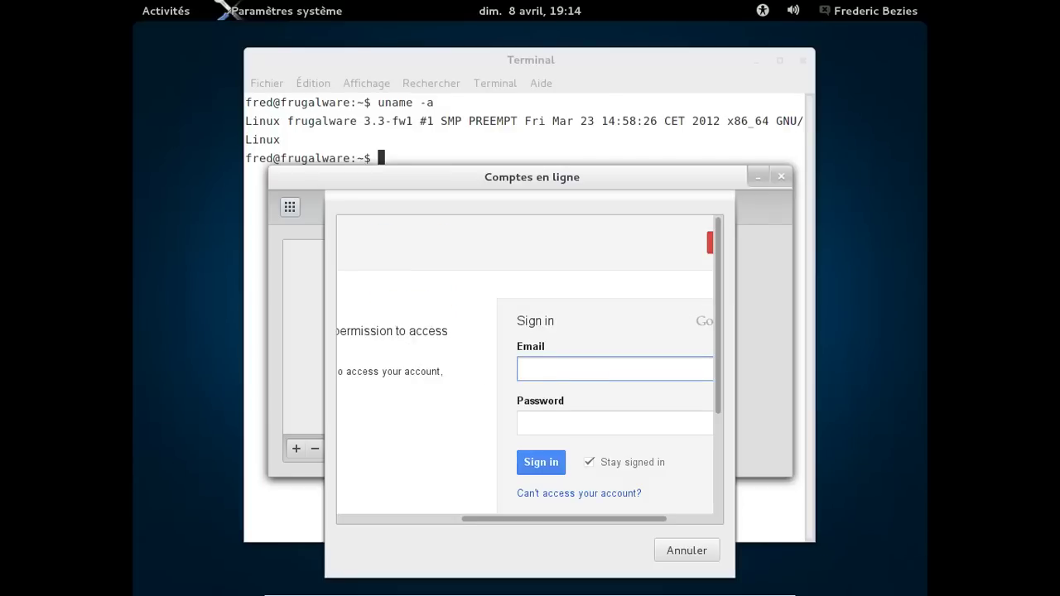
key("Tab")
type("*********")
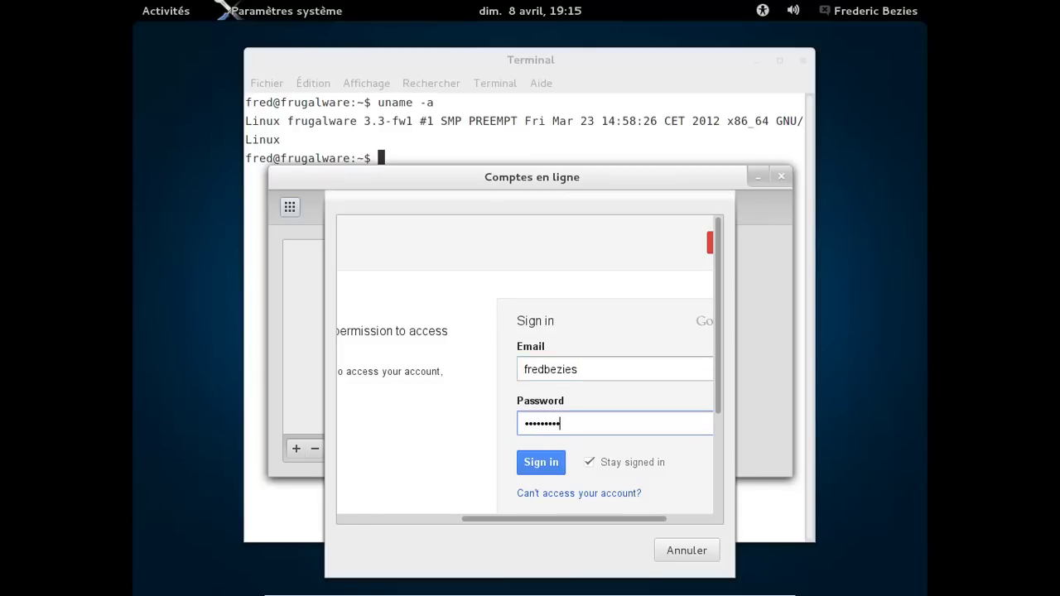
key("Return")
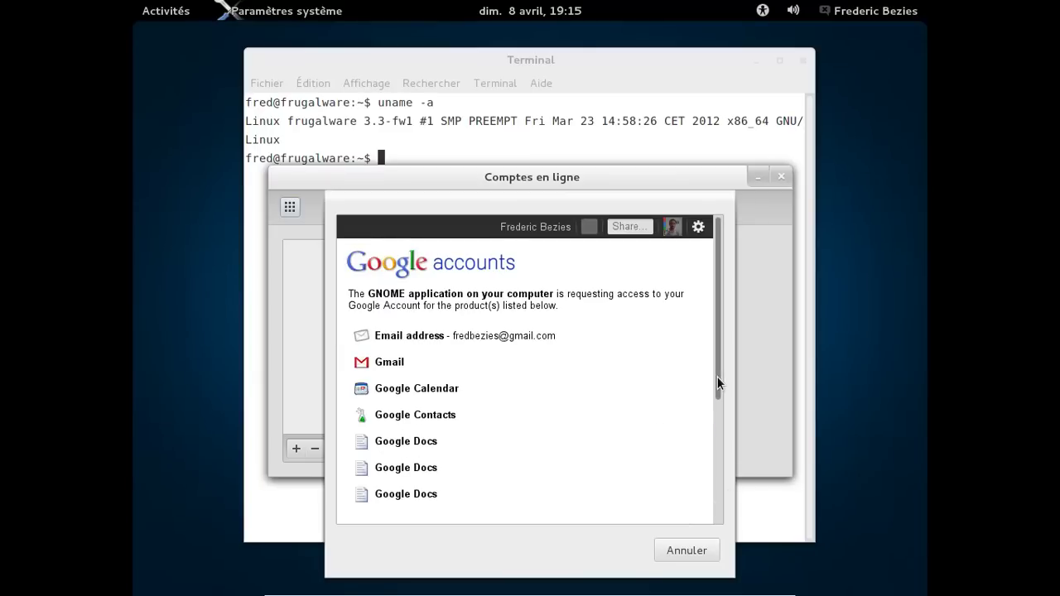
Create the keyring without a password, accept unencrypted storage, and close Comptes en ligne.
scroll(717, 505, "down", 3)
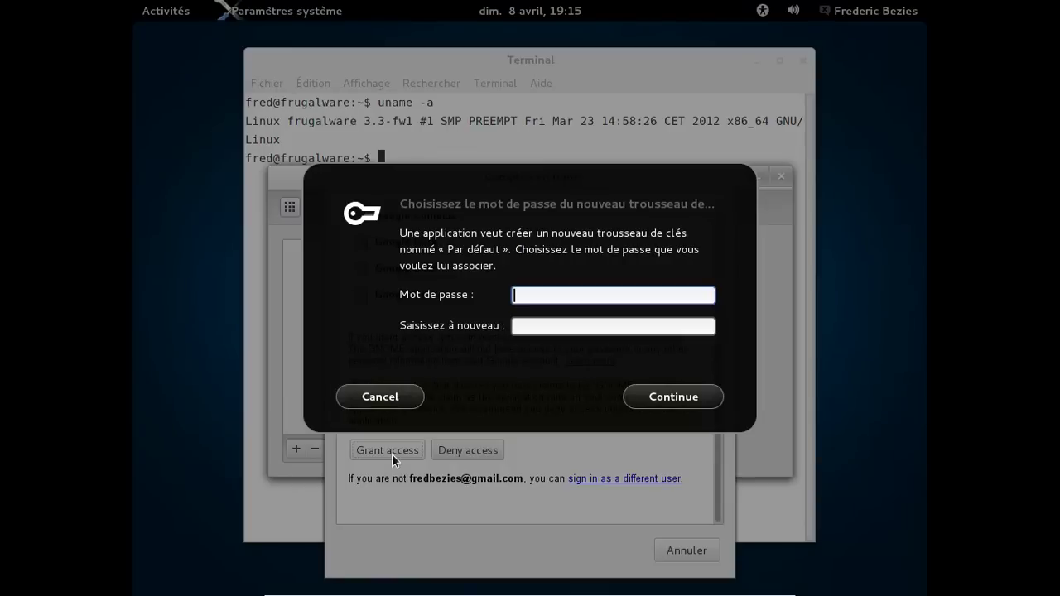
left_click(694, 399)
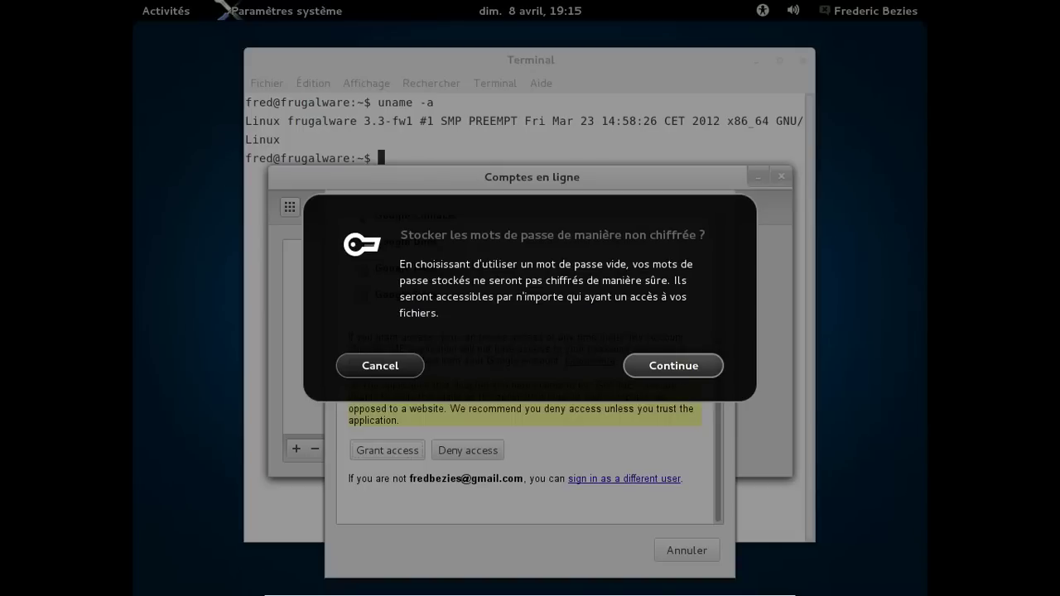
left_click(655, 372)
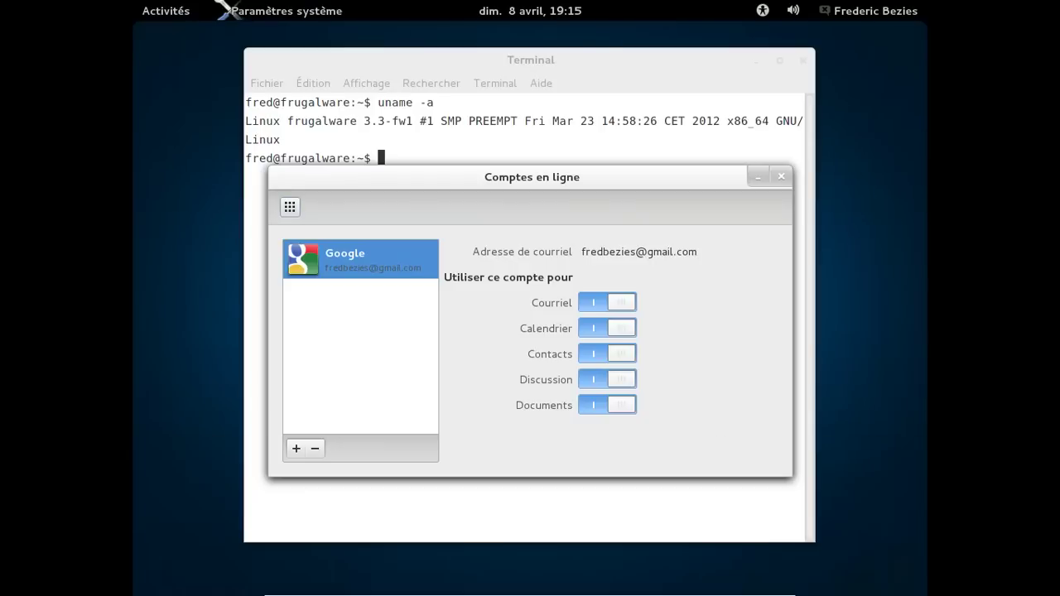
left_click(780, 177)
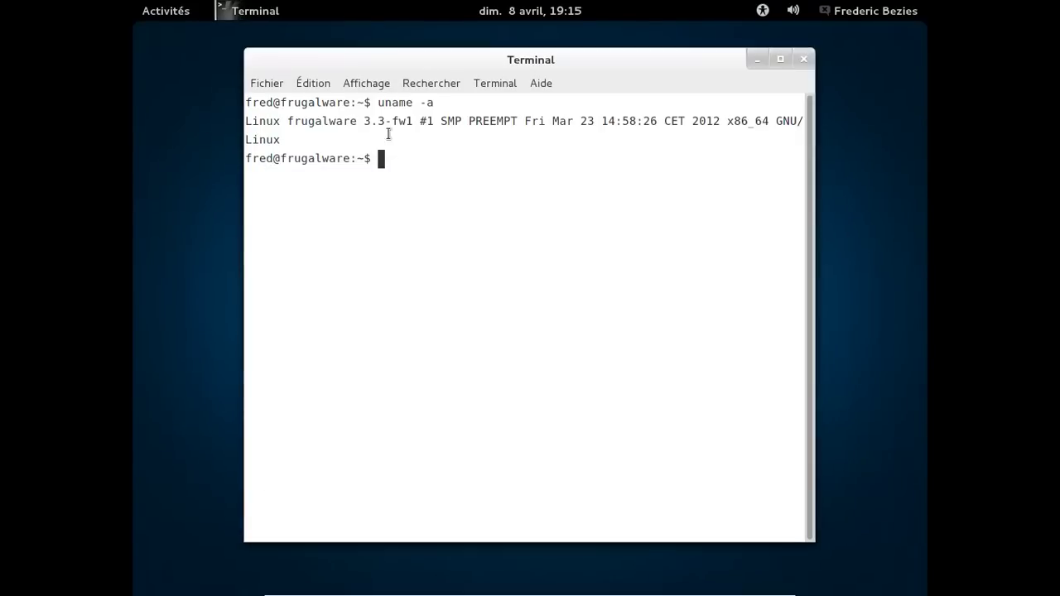
Become root with su and run systemctl enable NetworkManager.service.
type("su")
key("Return")
key("Return")
type("system")
type("ctl n")
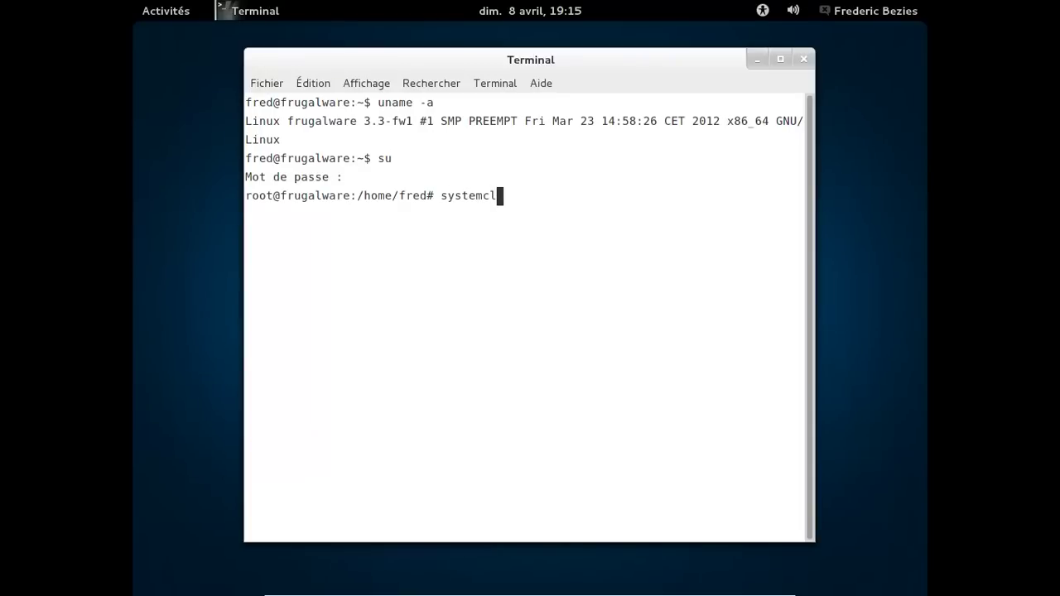
key("BackSpace")
type("enba")
key("BackSpace")
key("BackSpace")
type("able Netwo")
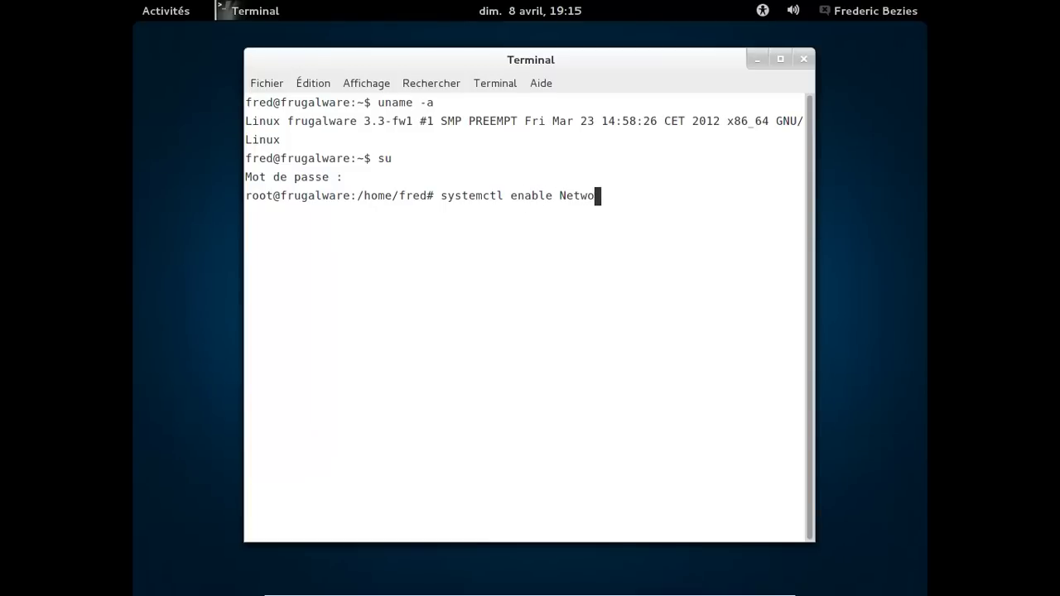
type("rkManager")
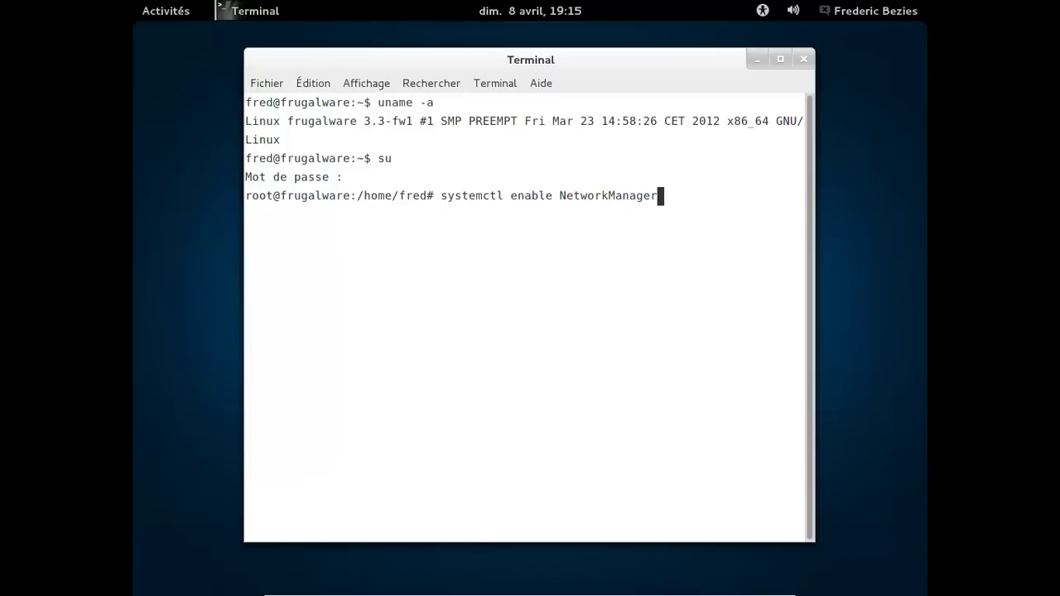
type(".service")
key("Return")
Run systemctl start NetworkManager.service, then take the virtual machine out of full screen.
key("Up")
key("Left")
key("Left")
key("Left")
key("Left")
key("Left")
key("Left")
key("Left")
key("Left")
key("Left")
key("Left")
key("Left")
key("Left")
key("Left")
key("Left")
key("Left")
key("Left")
key("Left")
key("Left")
key("Left")
key("Left")
key("Left")
key("Left")
key("Right")
key("Right")
key("Right")
key("Right")
key("Right")
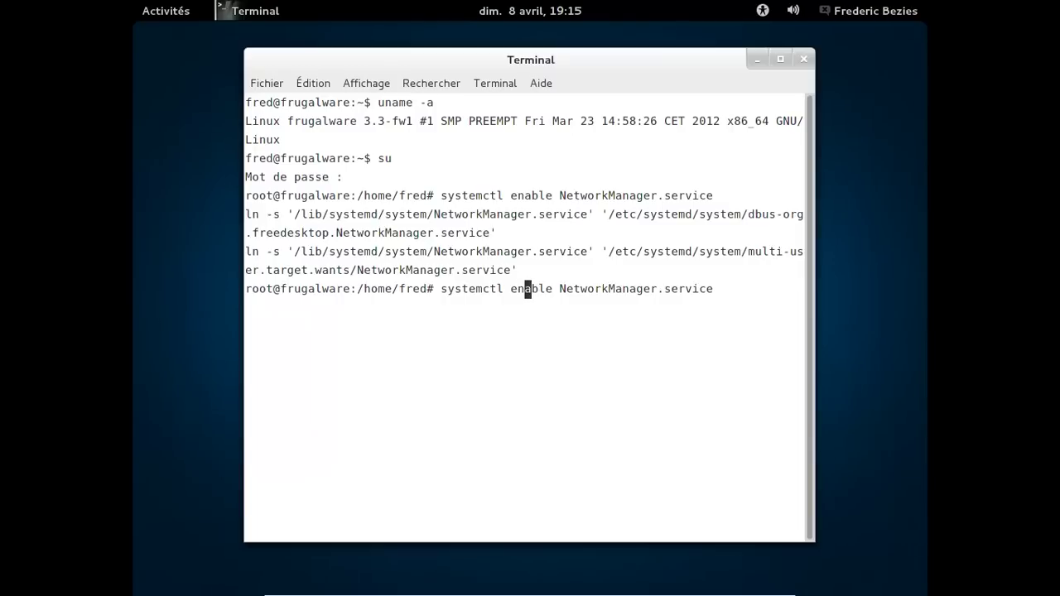
key("BackSpace")
key("BackSpace")
key("BackSpace")
key("BackSpace")
key("BackSpace")
key("BackSpace")
type("ster")
key("BackSpace")
key("BackSpace")
type("art")
key("Return")
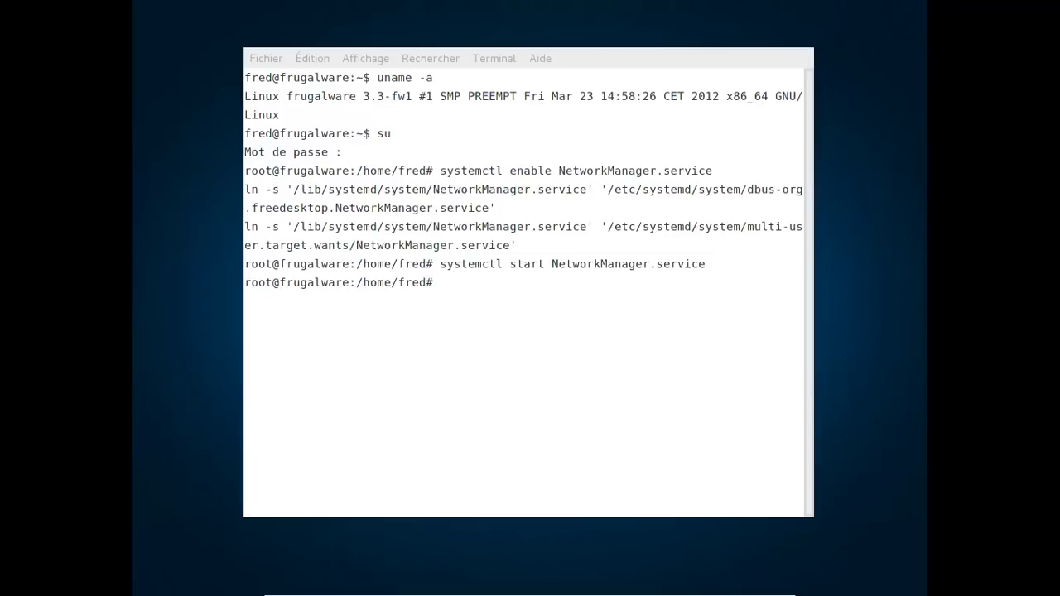
key("ctrl+f")
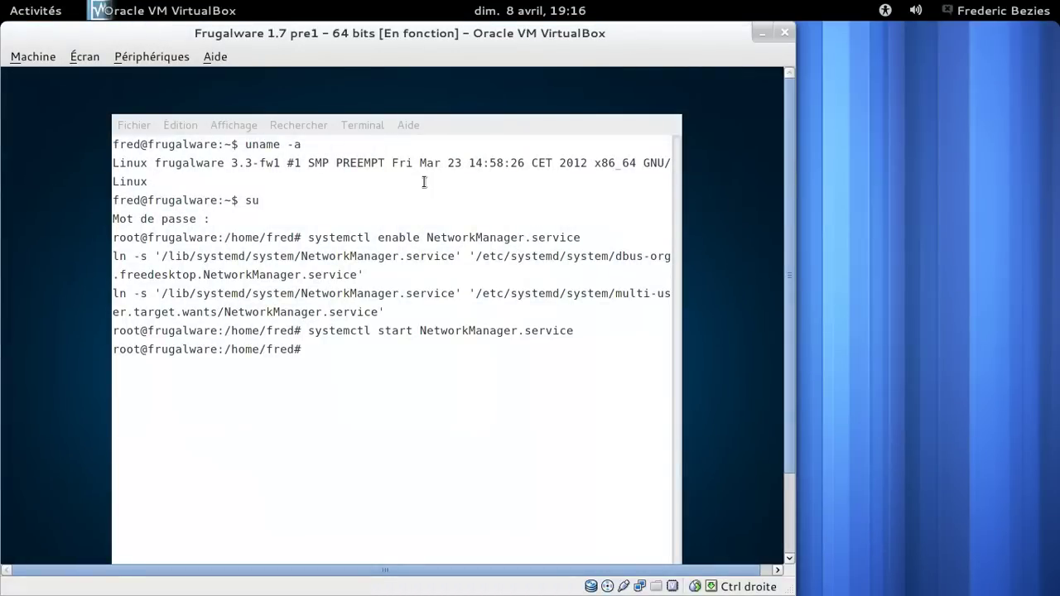
Restart the virtual machine via Machine > Redémarrage, ticking 'Ne plus afficher ce message'.
left_click(22, 55)
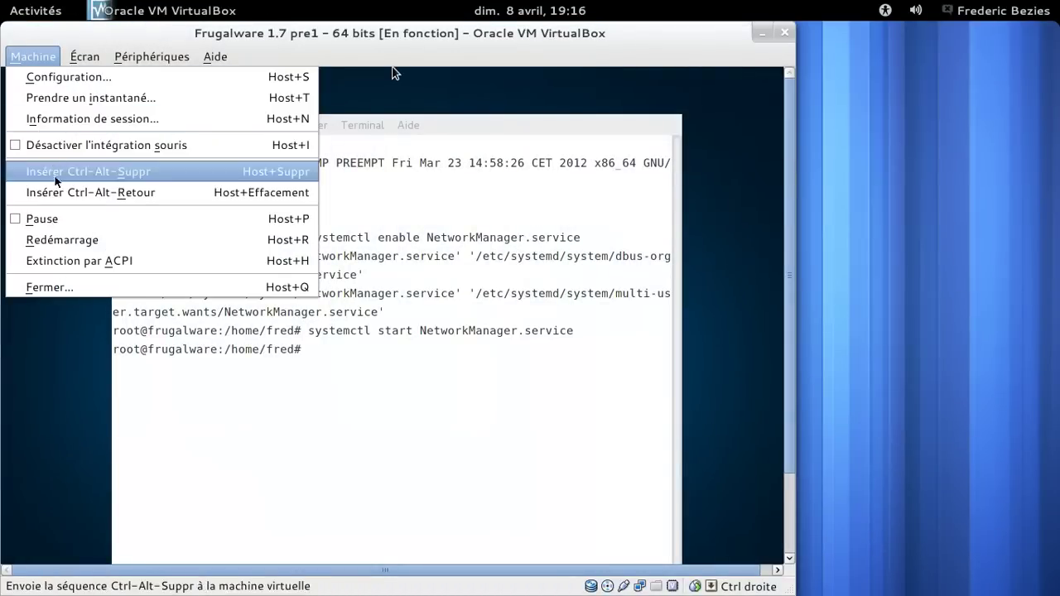
left_click(88, 243)
left_click(336, 175)
left_click(433, 204)
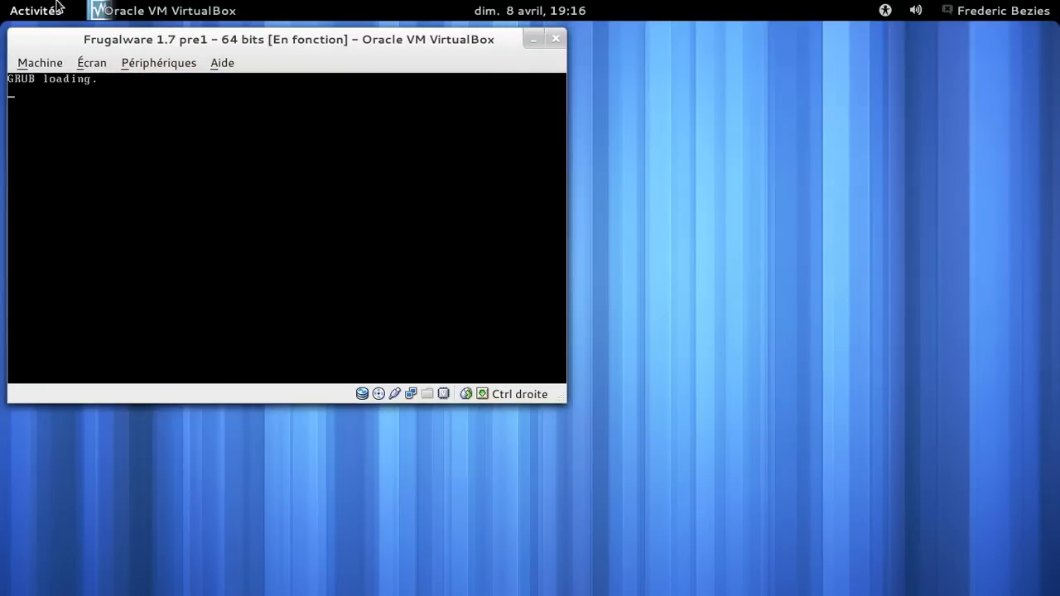
Post "bon, j'ai planté ma machine virtuelle :(" in XChat, then minimise XChat.
mouse_move(47, 67)
left_click(520, 386)
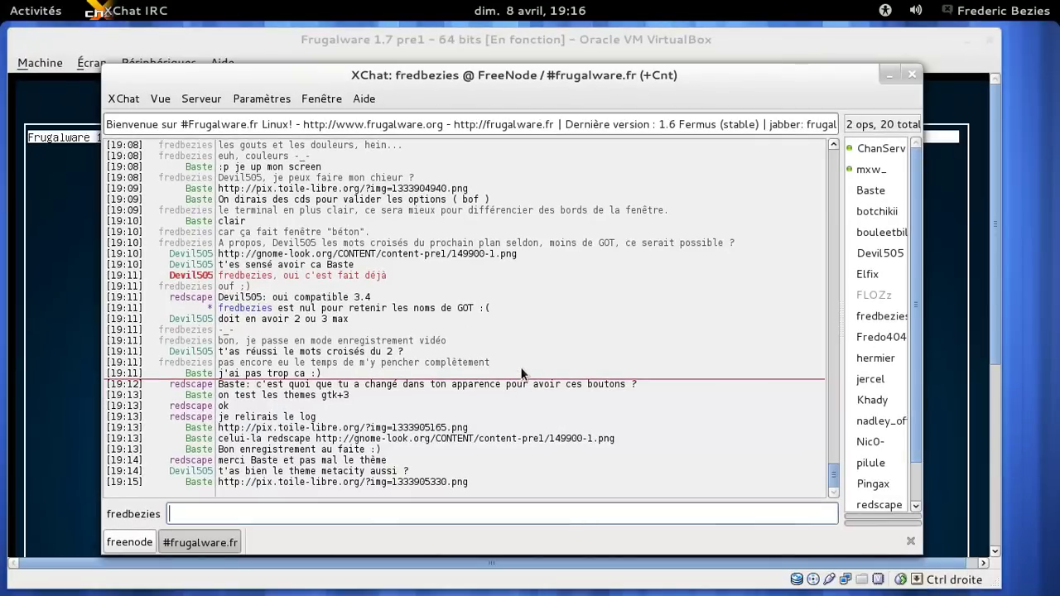
type("bon, j'ai")
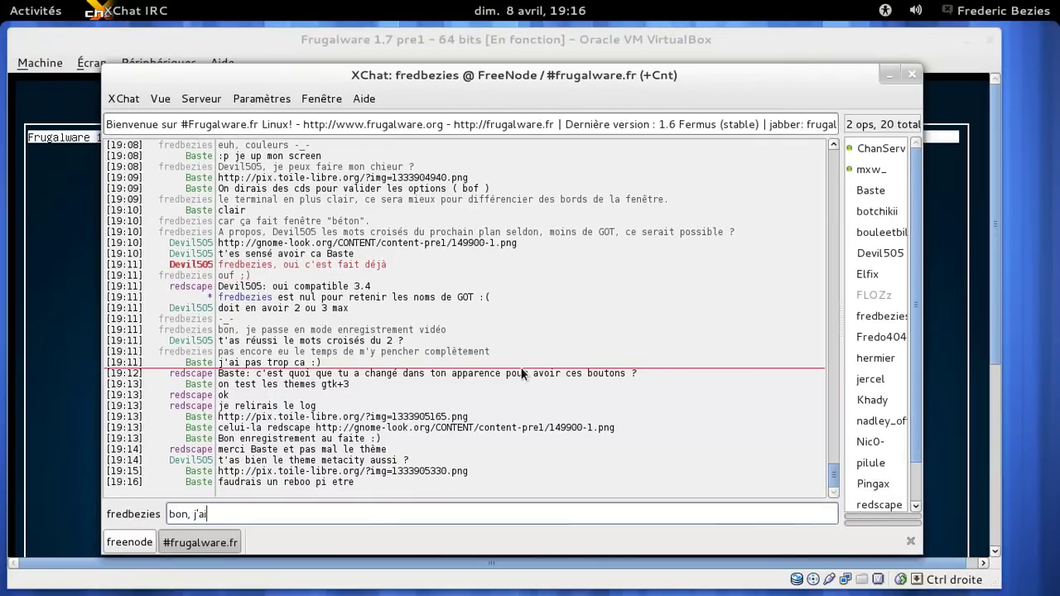
type(" planté ma machine virtuelle :(")
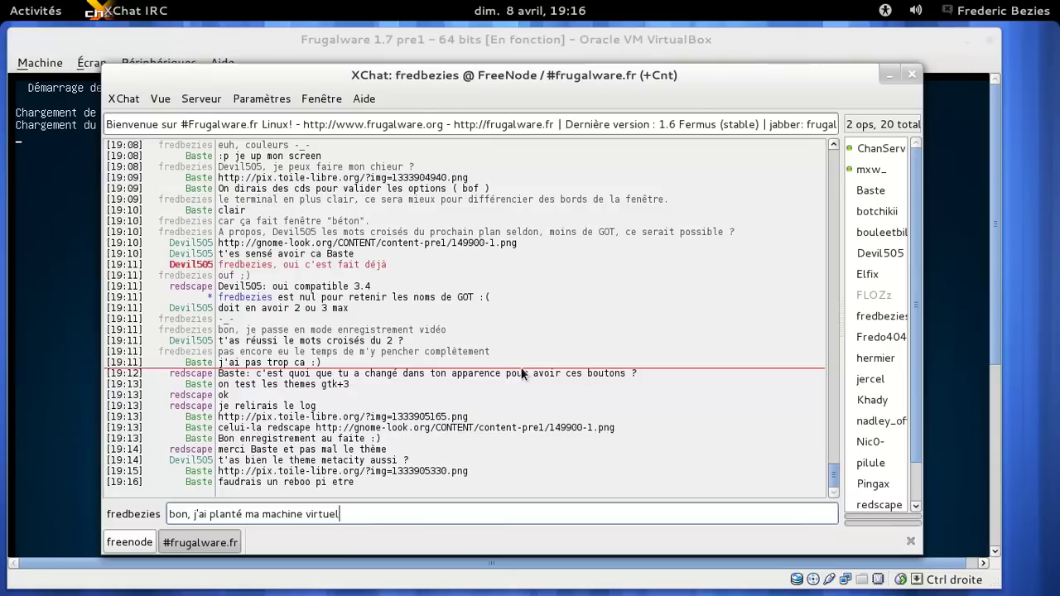
key("Return")
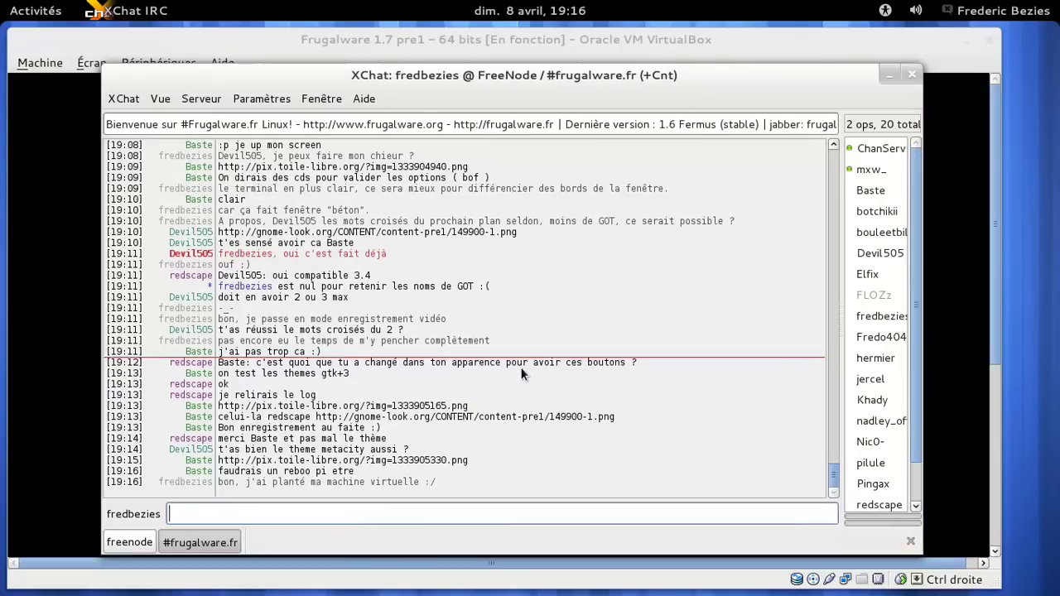
left_click(884, 74)
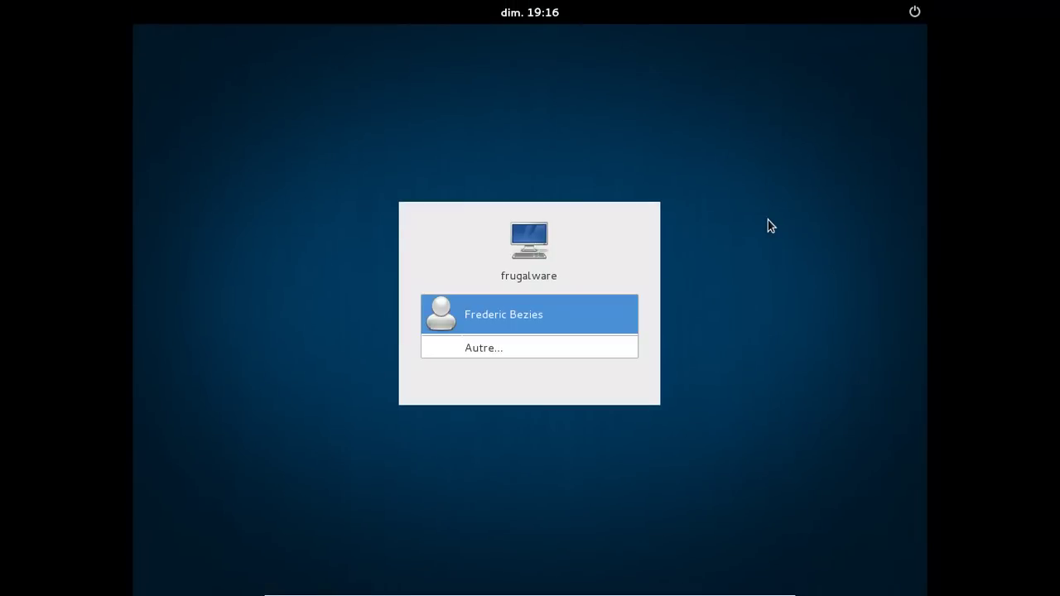
Select the user account at the GDM login screen.
key("Return")
Enter the user's password and log in.
type("********")
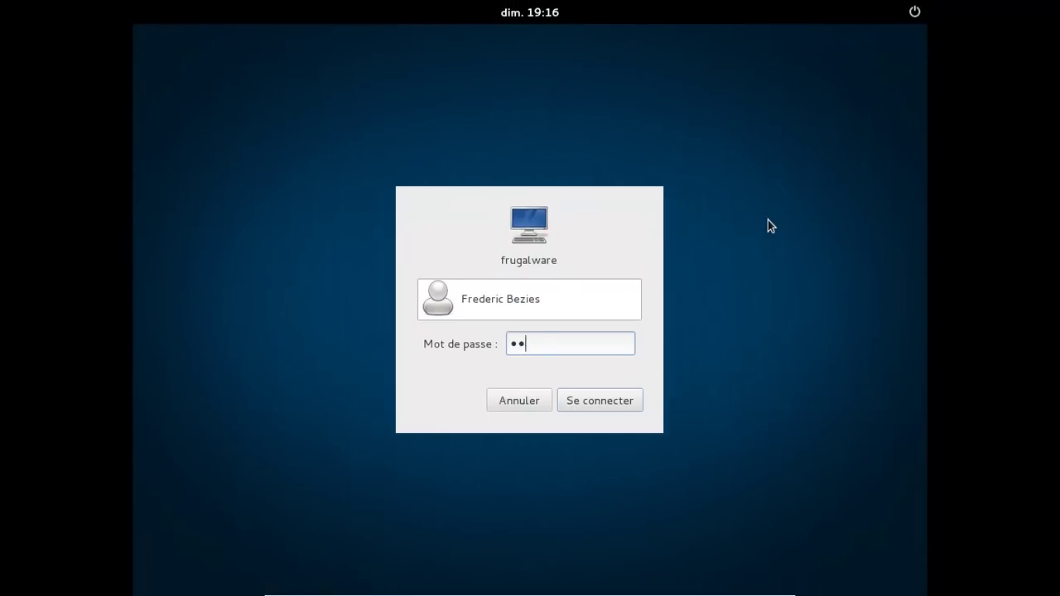
key("Return")
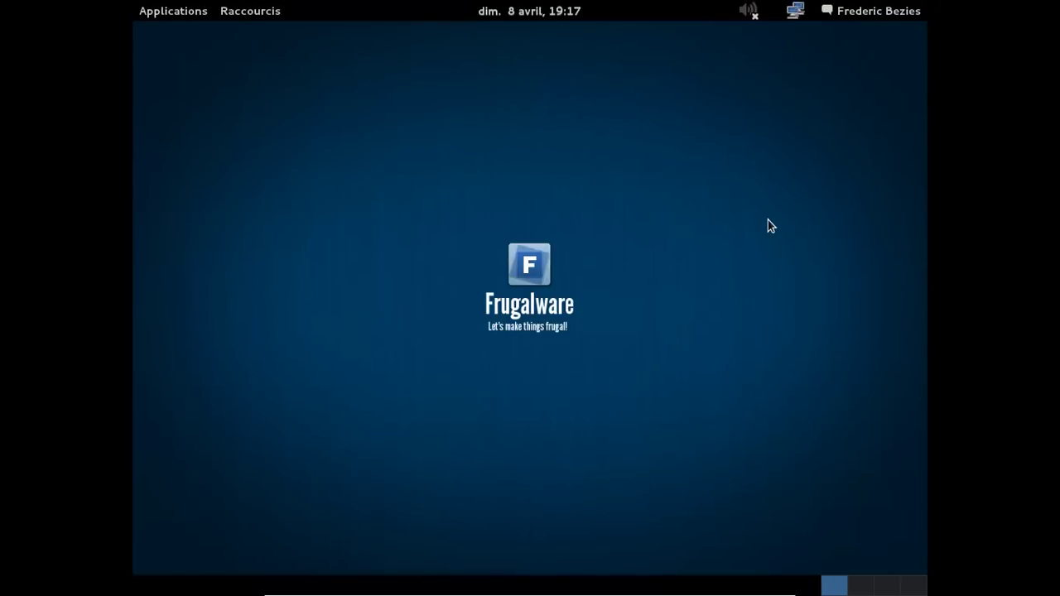
Untick Muet in the speaker icon's right-click menu to unmute the sound.
left_click(753, 11)
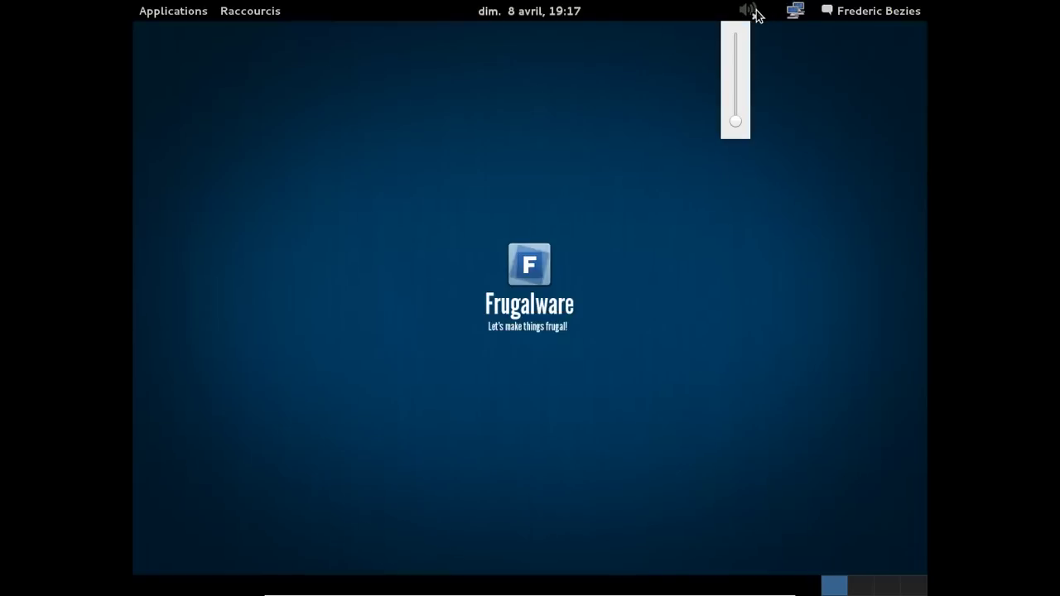
left_click(753, 18)
left_click(753, 20)
right_click(754, 18)
left_click(759, 34)
left_click(190, 10)
mouse_move(194, 36)
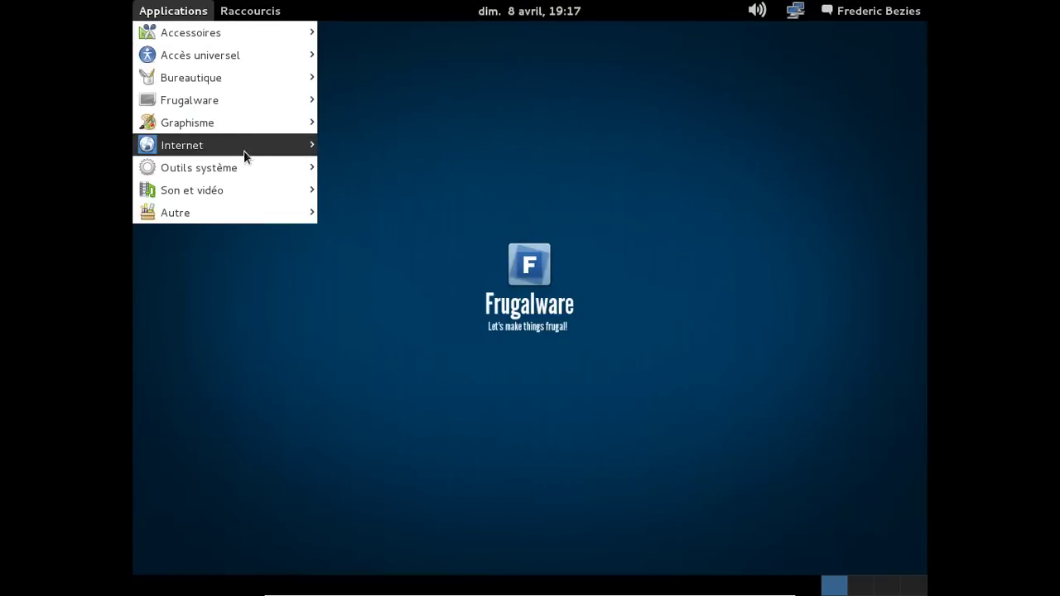
From an Accessoires Terminal, run gnome-shell --replace &, then exit the terminal.
mouse_move(242, 83)
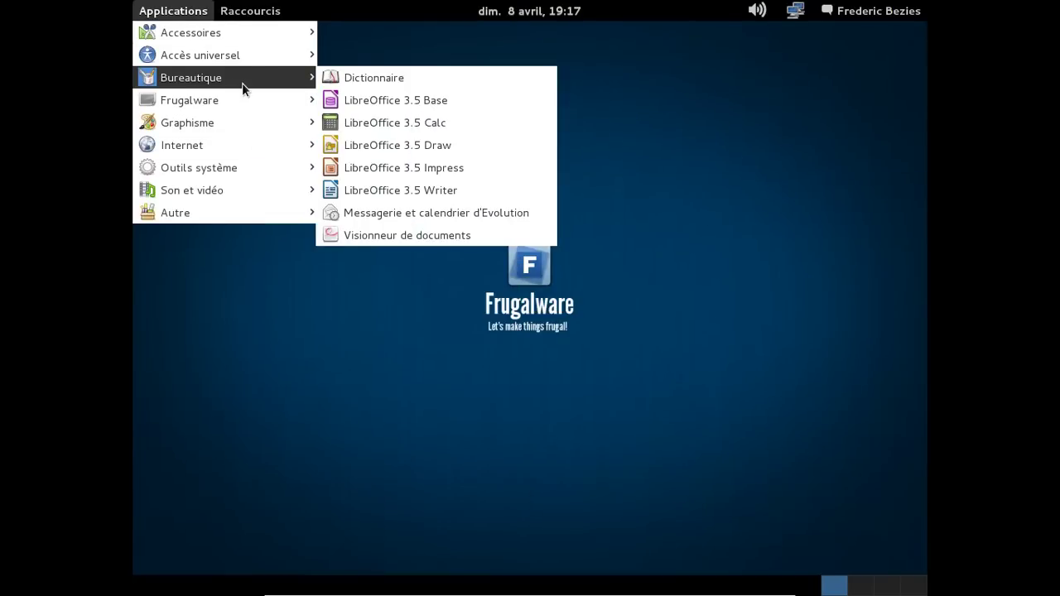
mouse_move(243, 38)
left_click(406, 327)
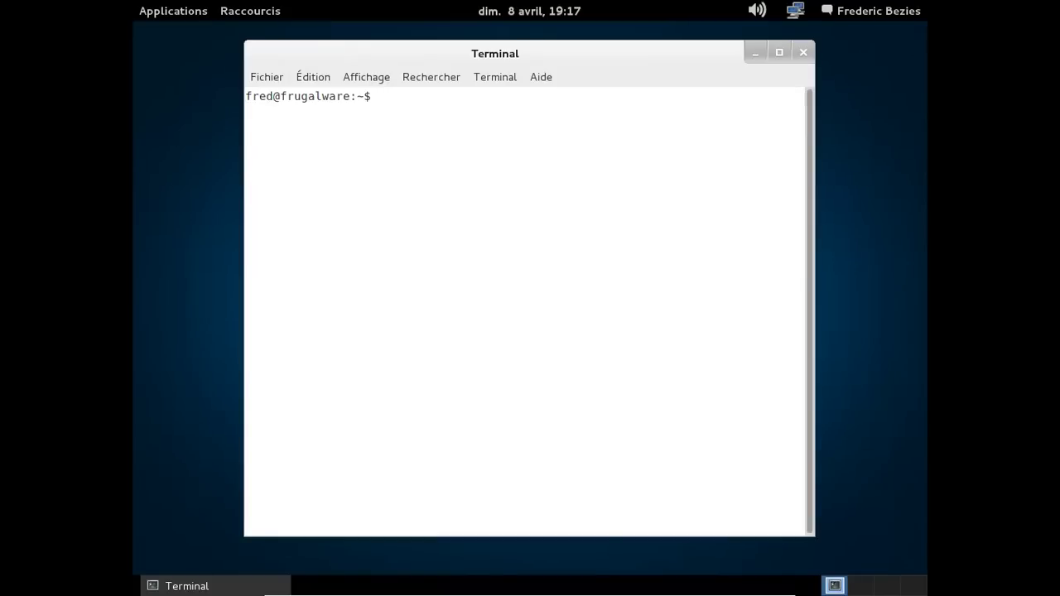
type("gnome-shell --replace &")
key("Return")
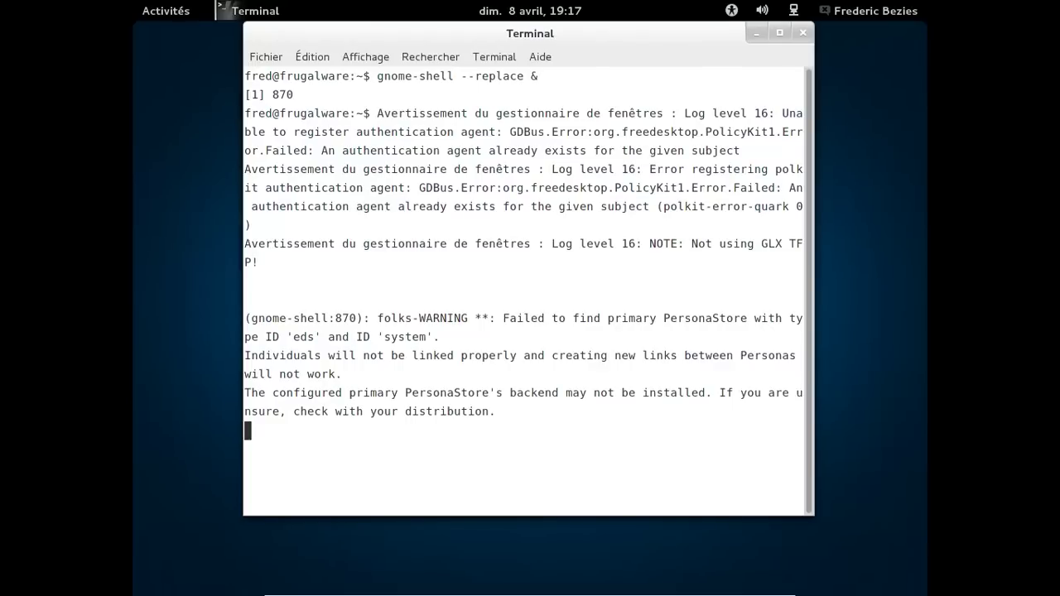
key("Return")
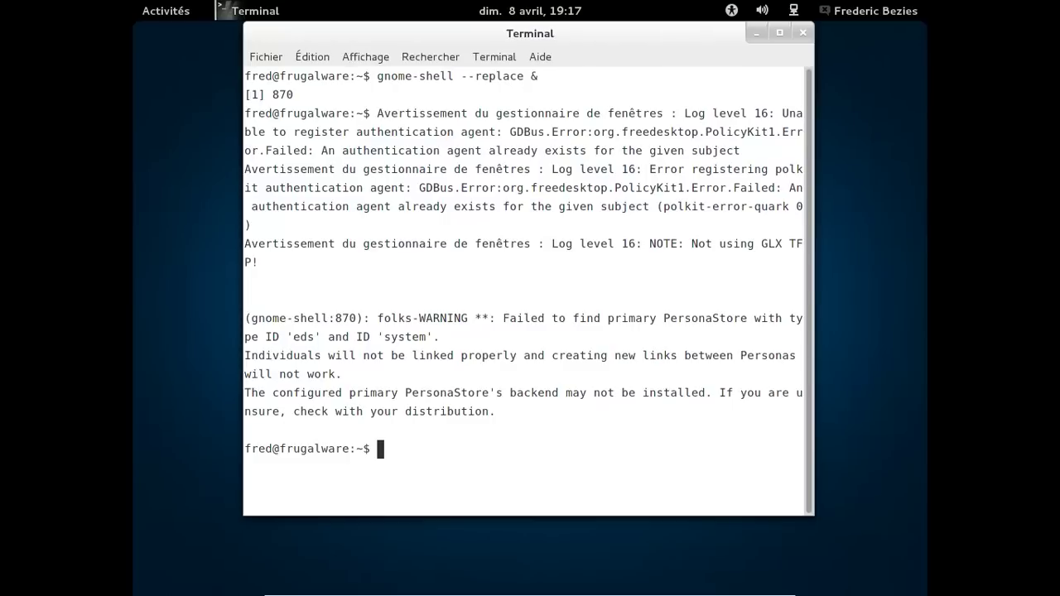
type("exit")
key("Return")
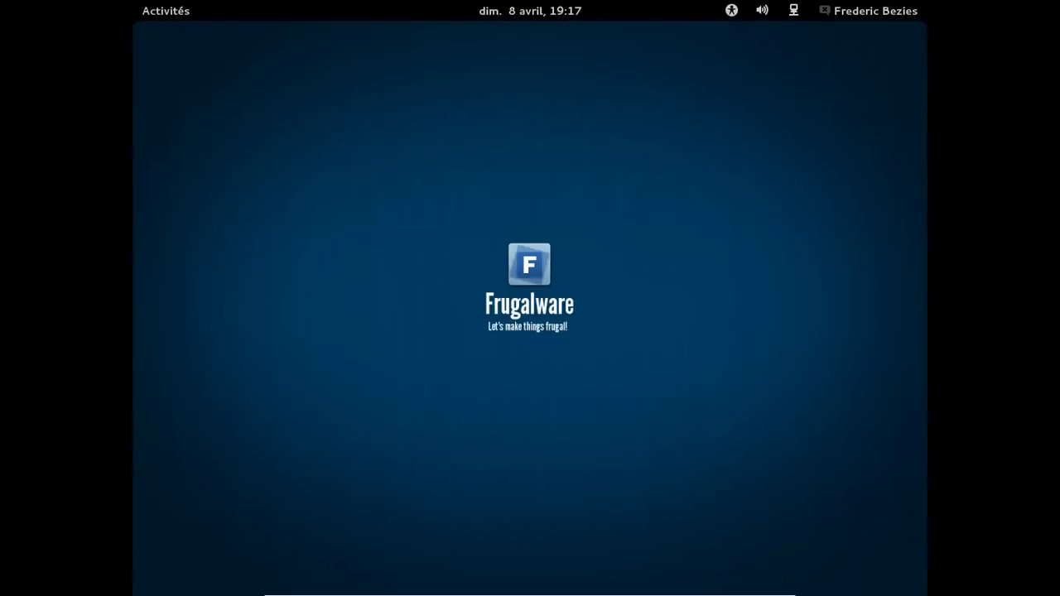
Search the Activités overview for 'cont' and launch Carnet d'adresses.
key("super")
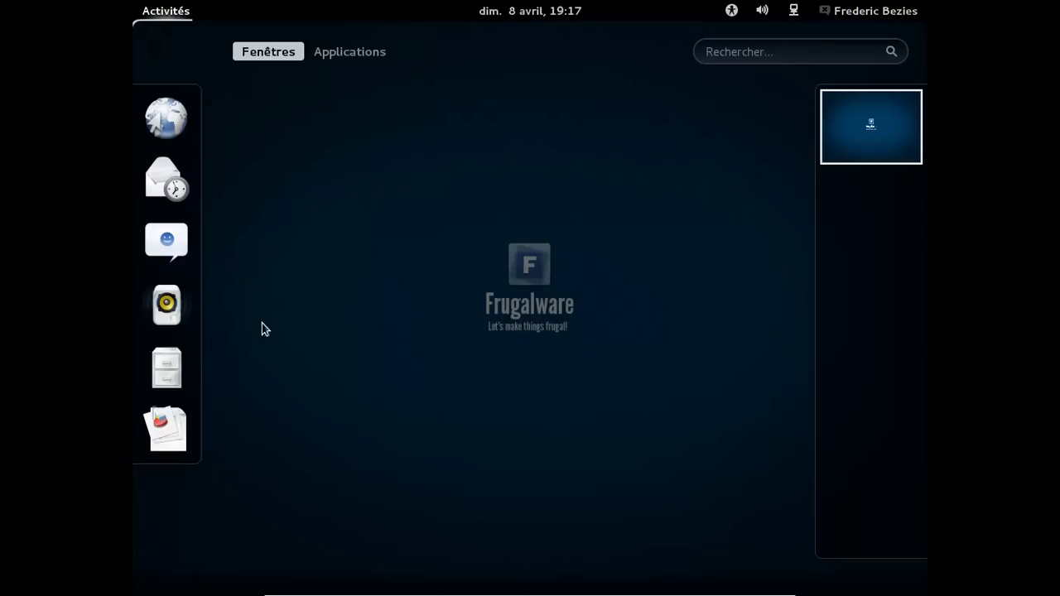
left_click(758, 52)
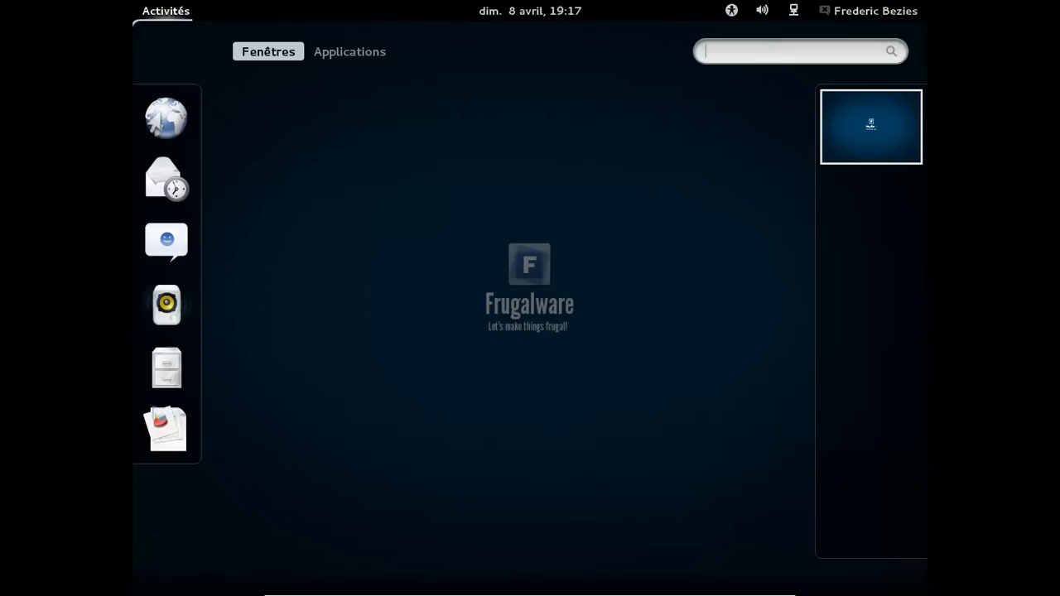
right_click(757, 52)
type("c")
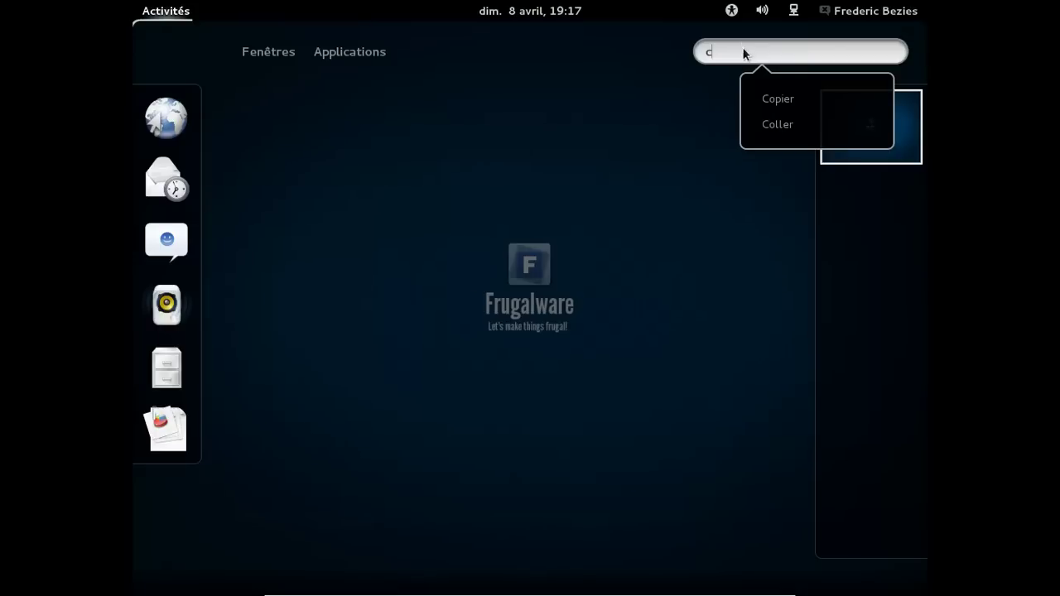
type("ont")
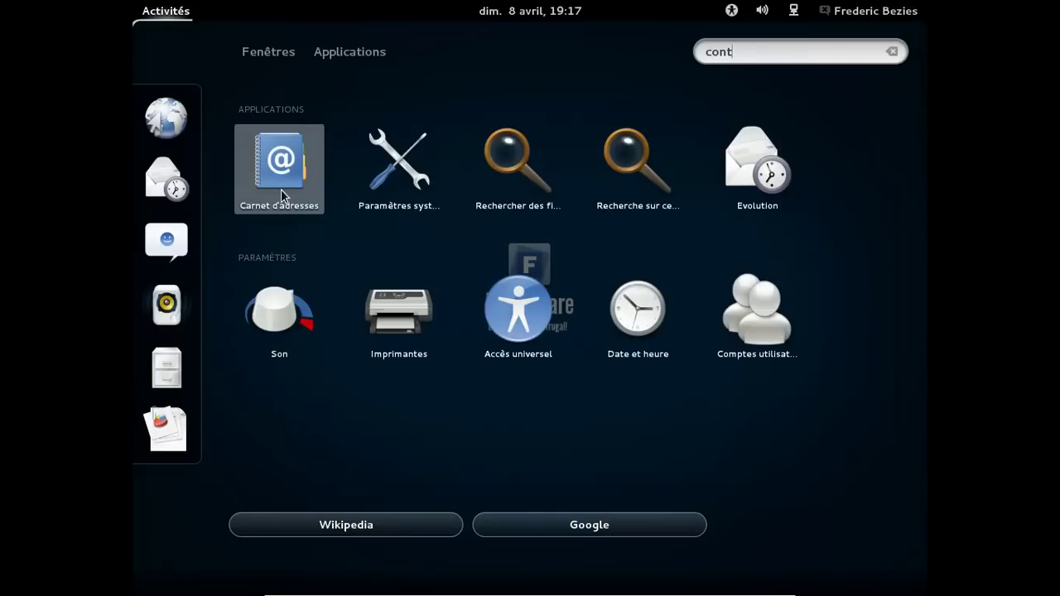
left_click(283, 189)
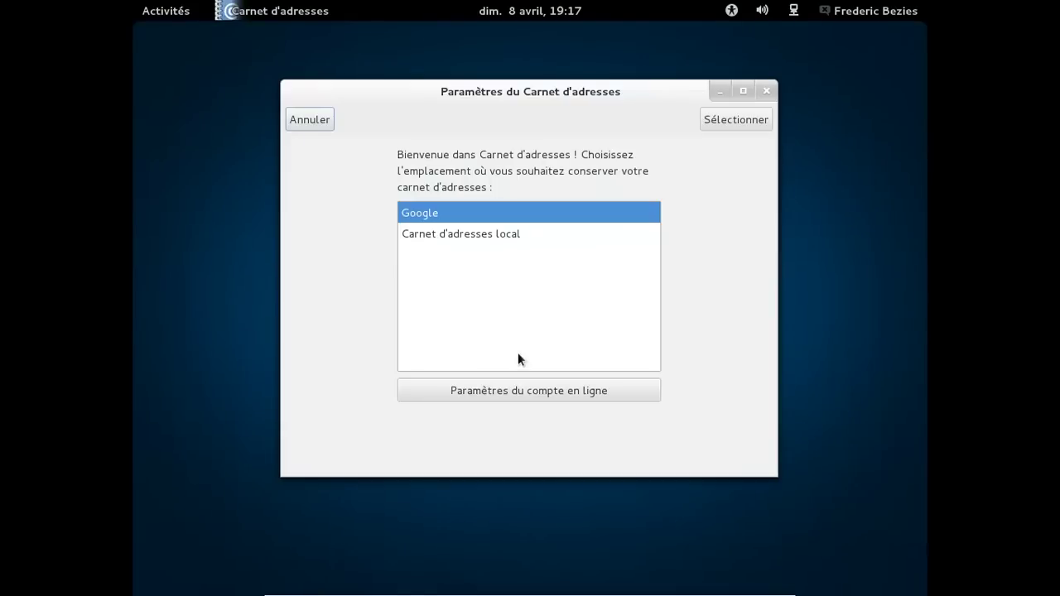
Store the address book in the Google account, then close the Carnet d'adresses window.
left_click(712, 119)
left_click(730, 121)
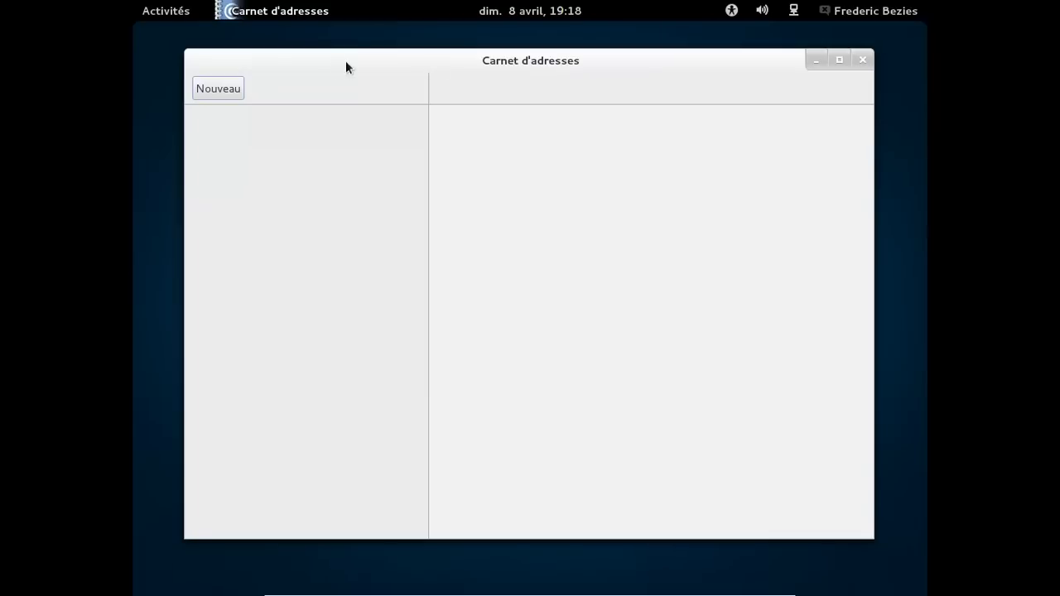
left_click(296, 13)
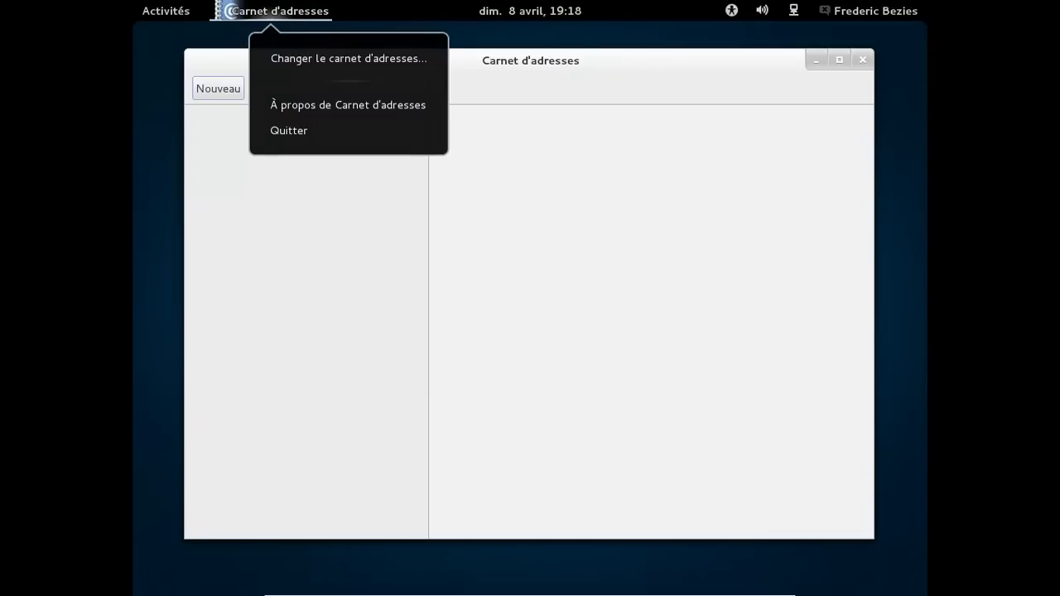
key("Escape")
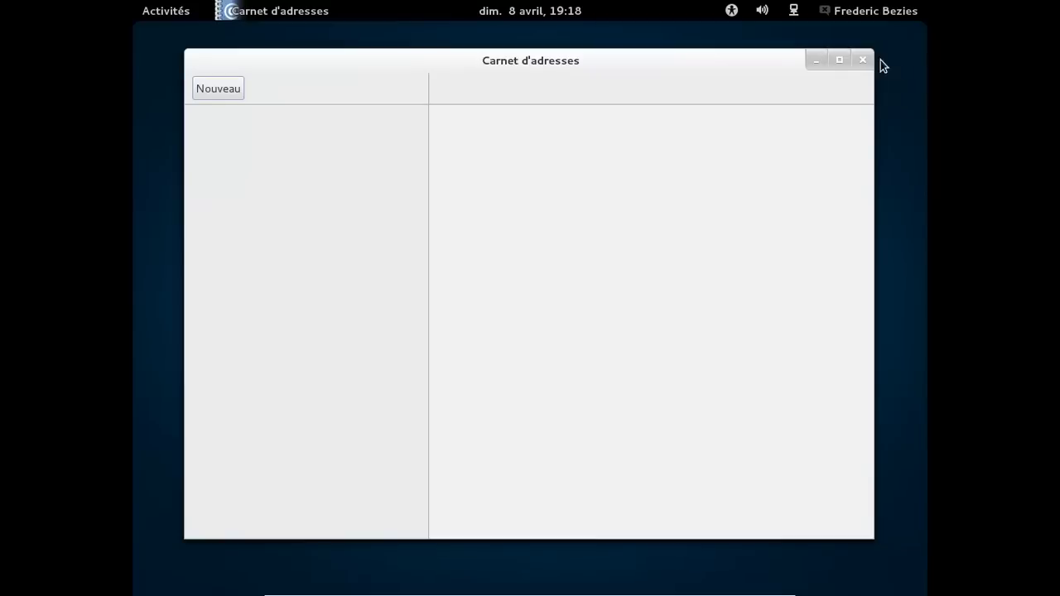
left_click(863, 61)
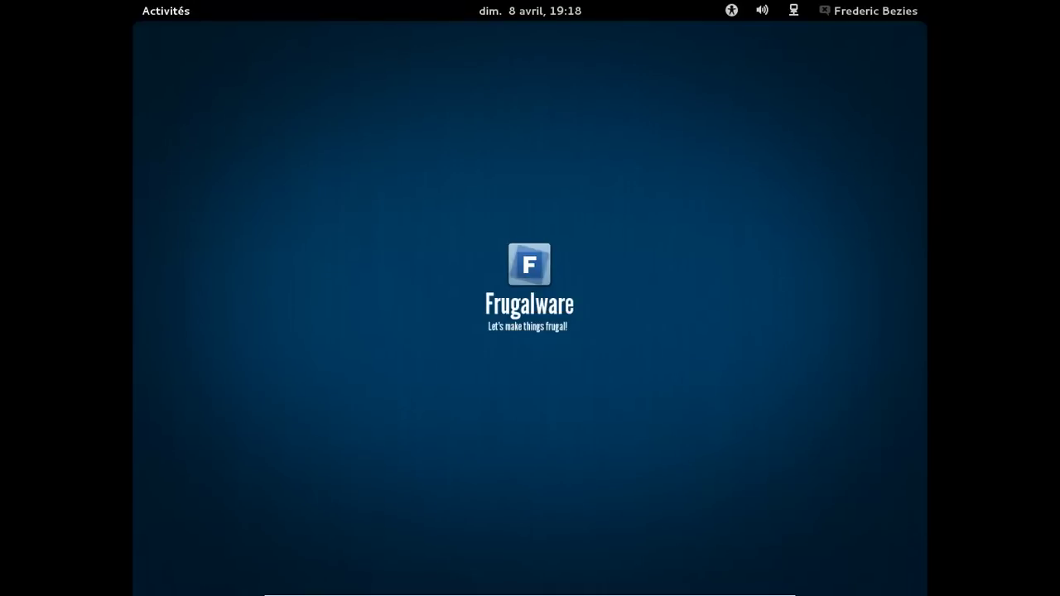
Launch Navigateur Web Firefox from the Internet category of the Applications view.
left_click(166, 11)
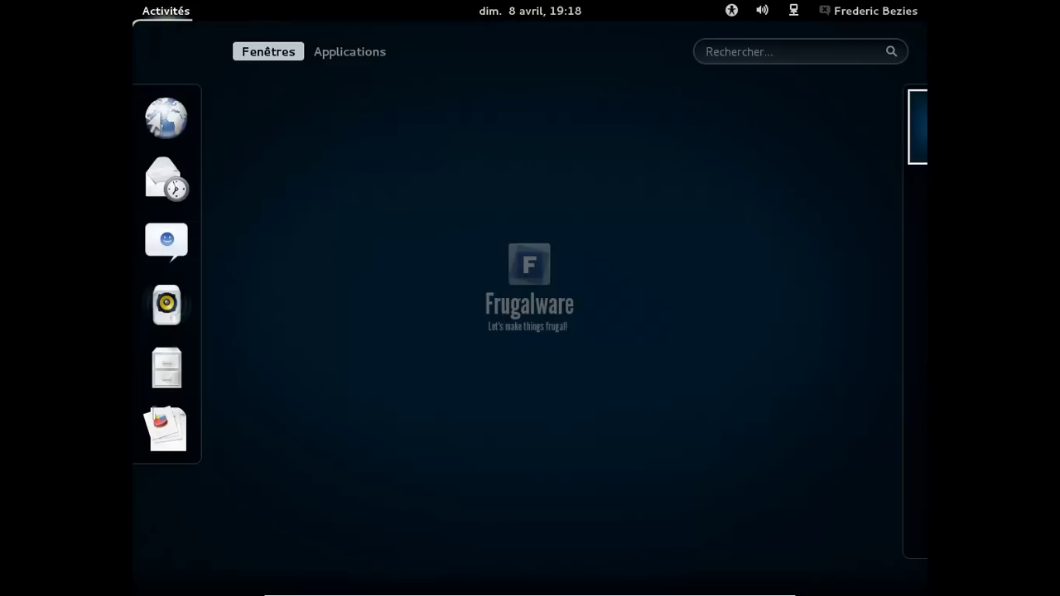
left_click(381, 58)
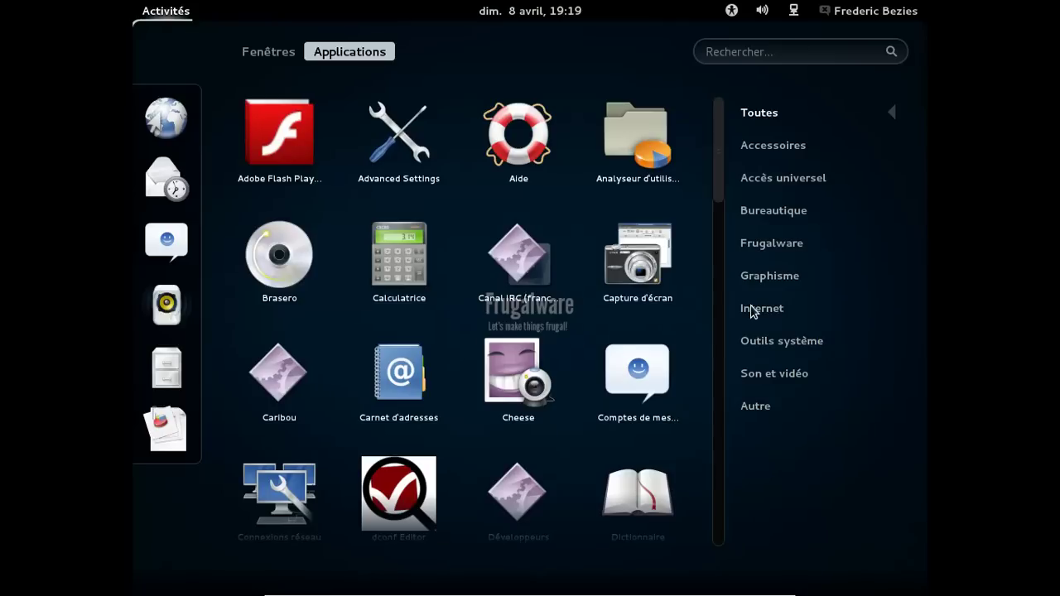
scroll(752, 312, "down", 5)
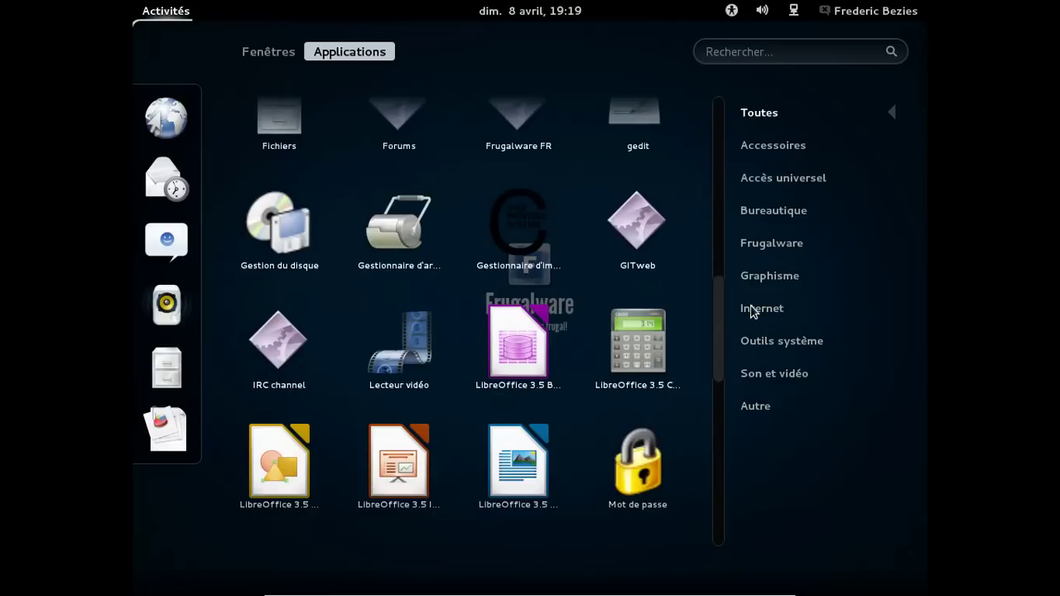
left_click(752, 311)
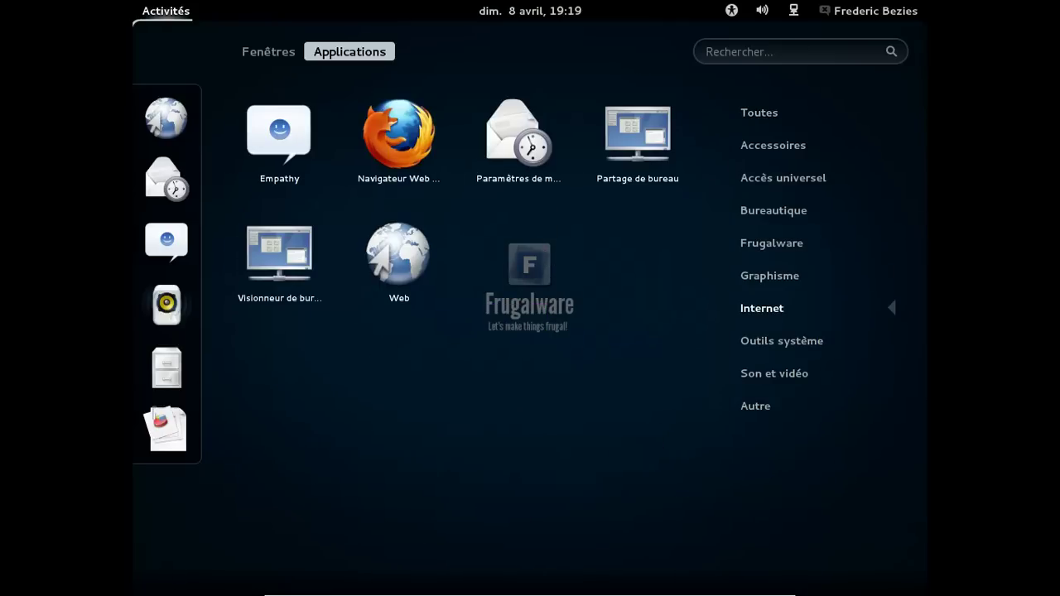
left_click(415, 146)
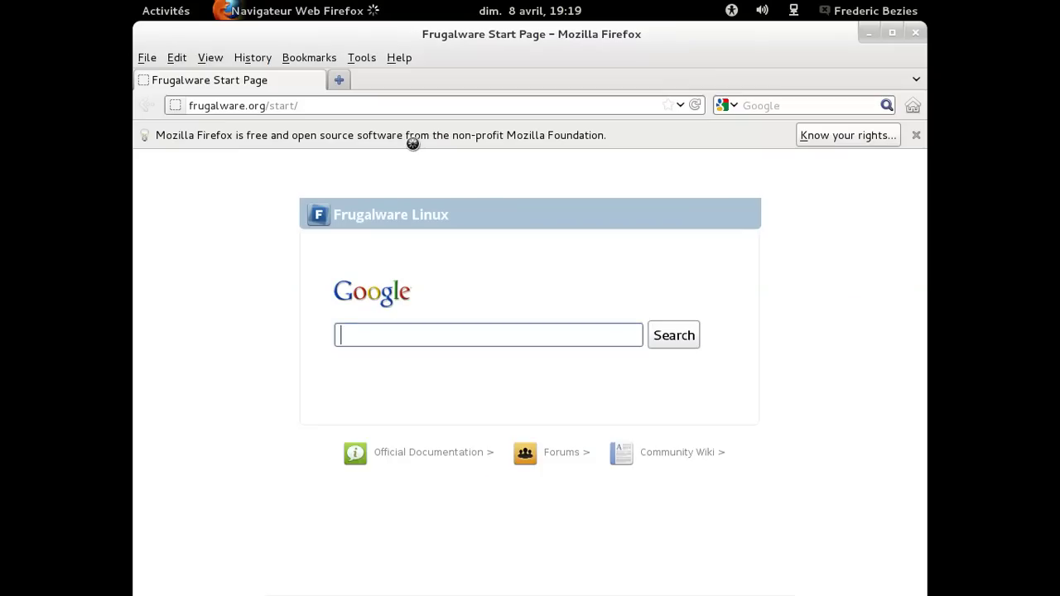
Enable Français Language Pack 11.0 in Add-ons and restart Firefox in French.
left_click(364, 60)
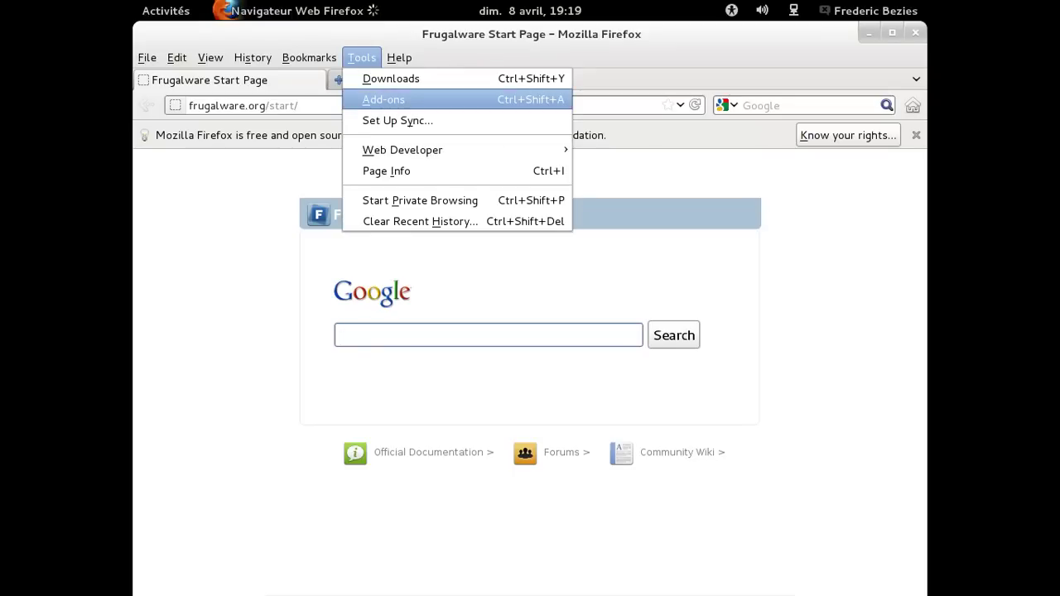
left_click(384, 100)
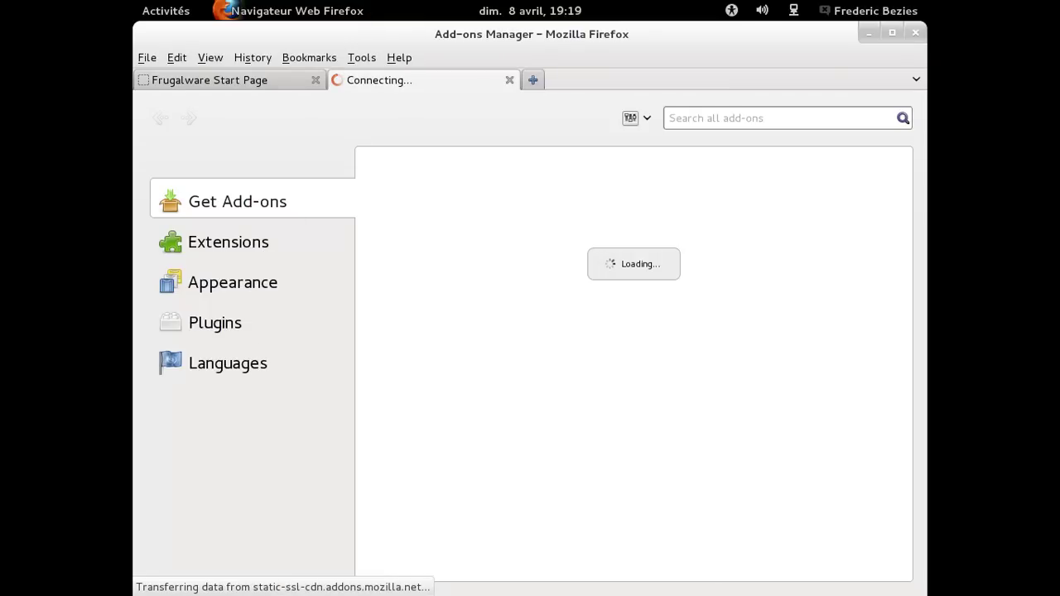
left_click(277, 365)
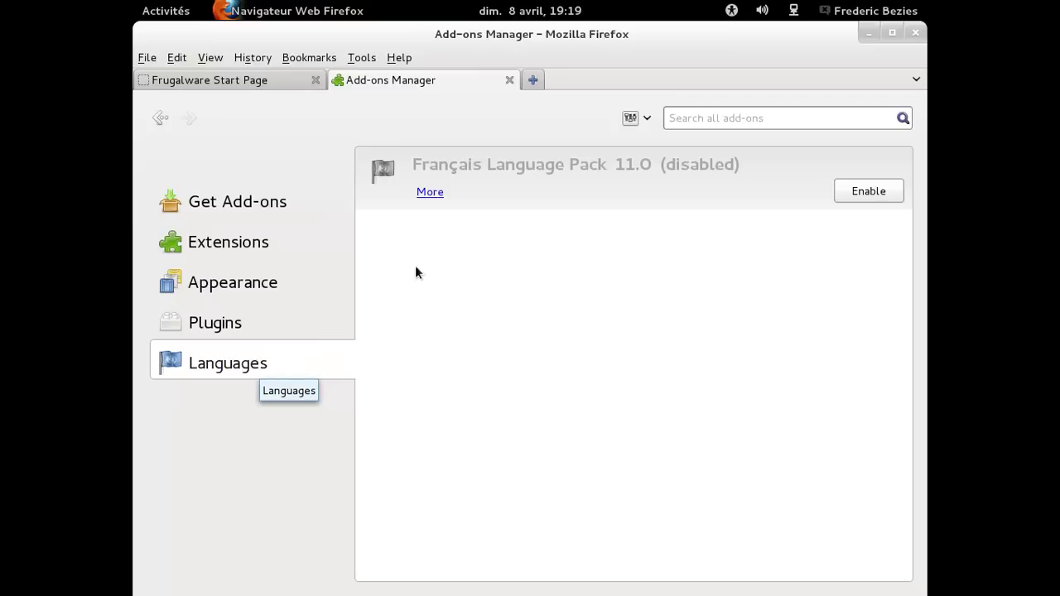
left_click(858, 196)
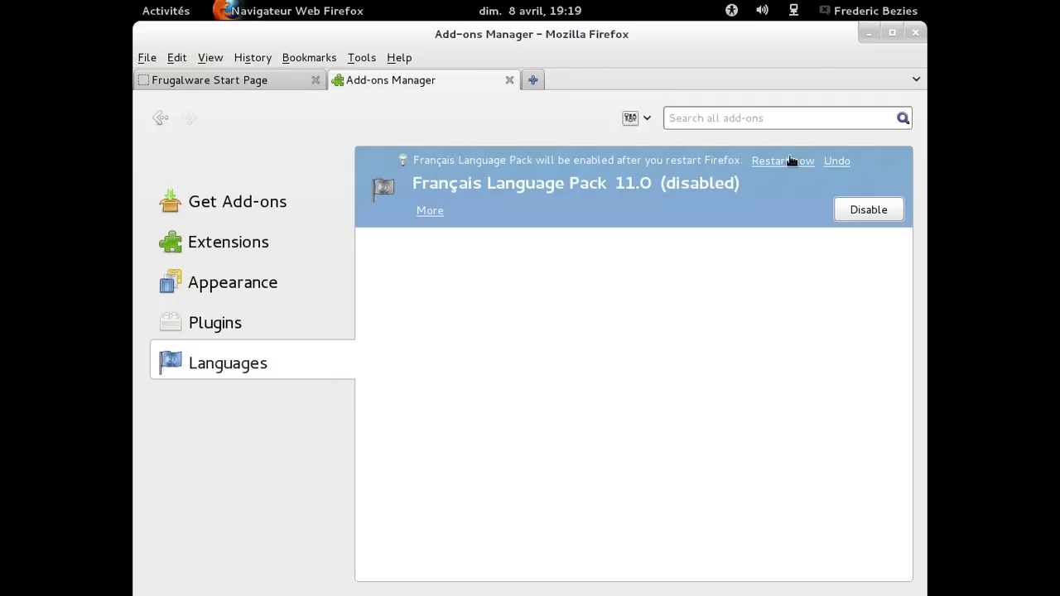
left_click(790, 161)
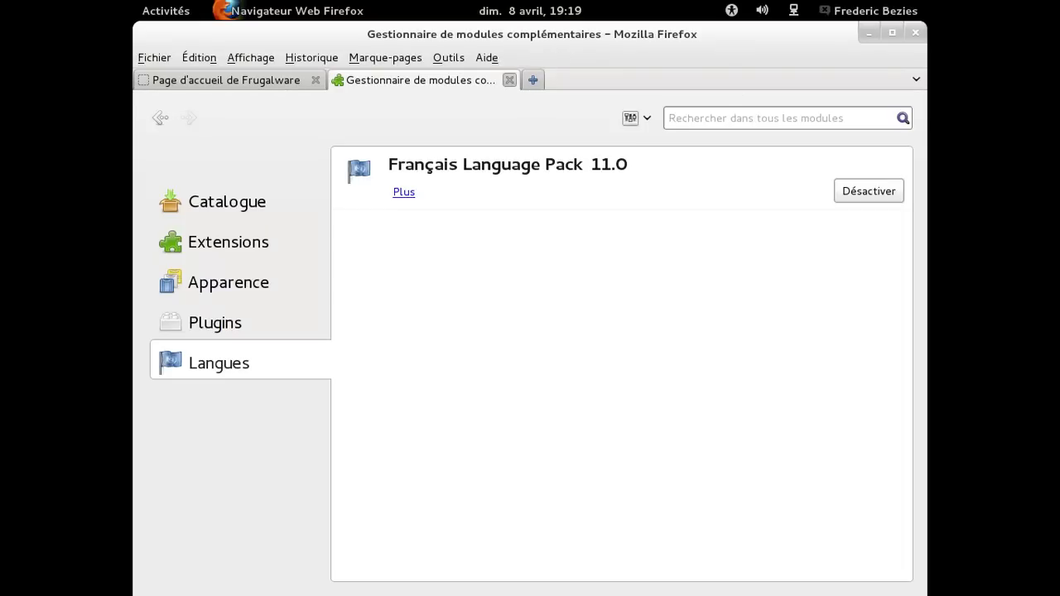
left_click(510, 80)
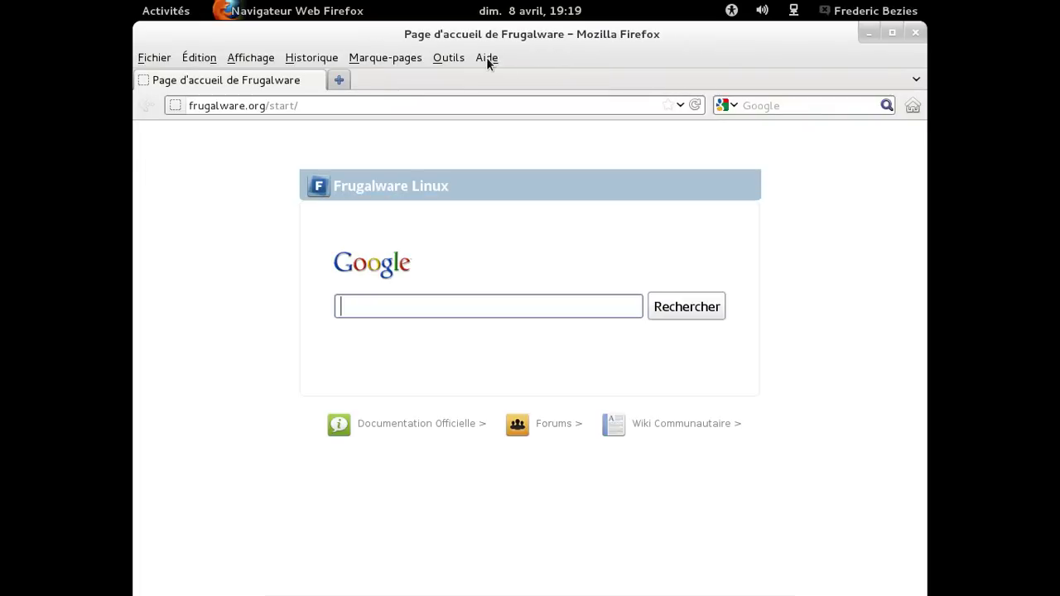
Open and dismiss the Aide menu, then quit Firefox with Ctrl+Q.
left_click(487, 58)
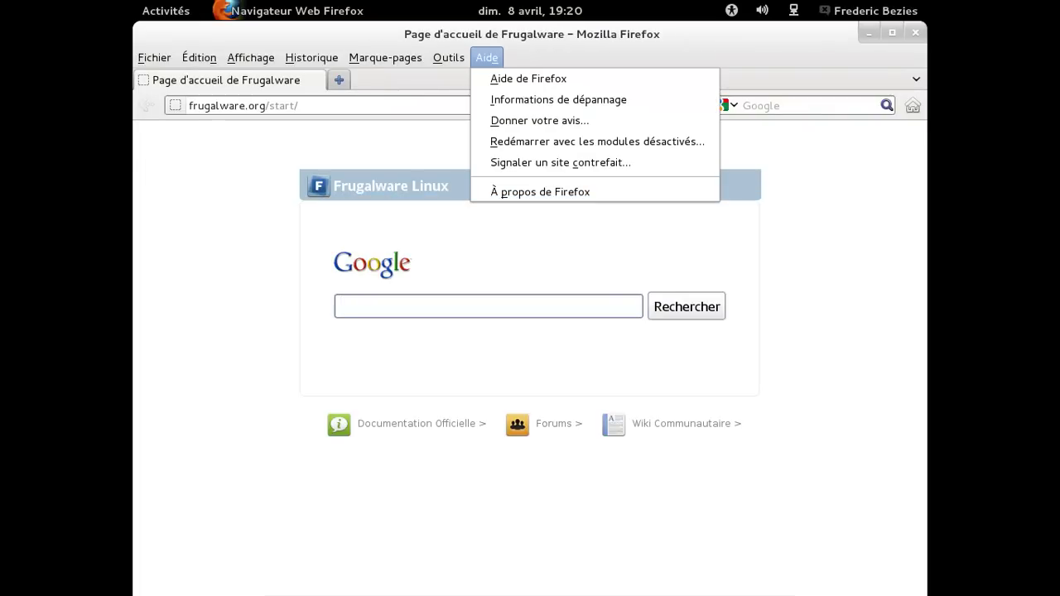
left_click(526, 186)
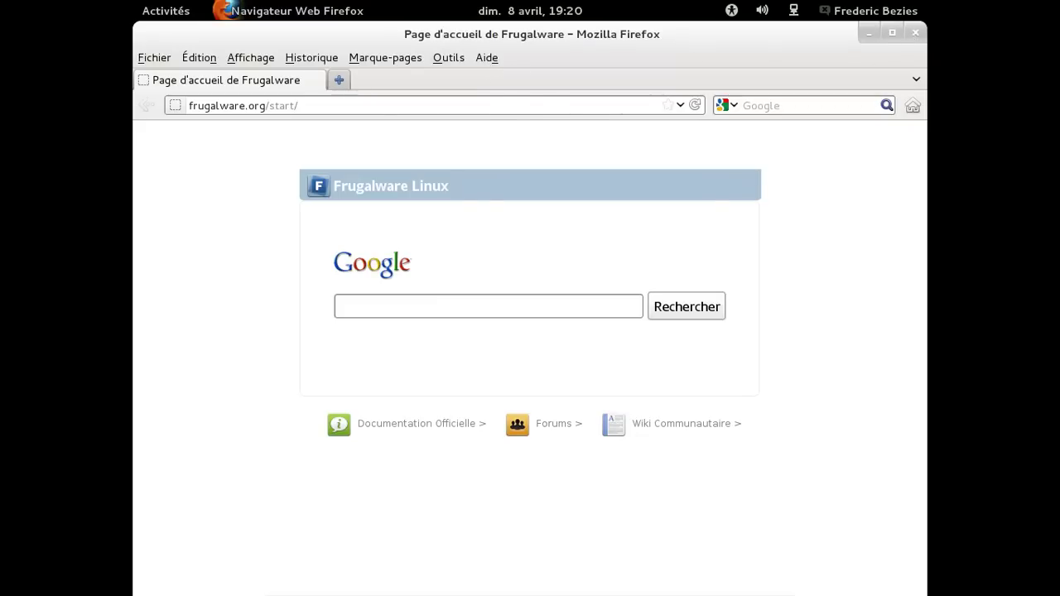
key("alt+a")
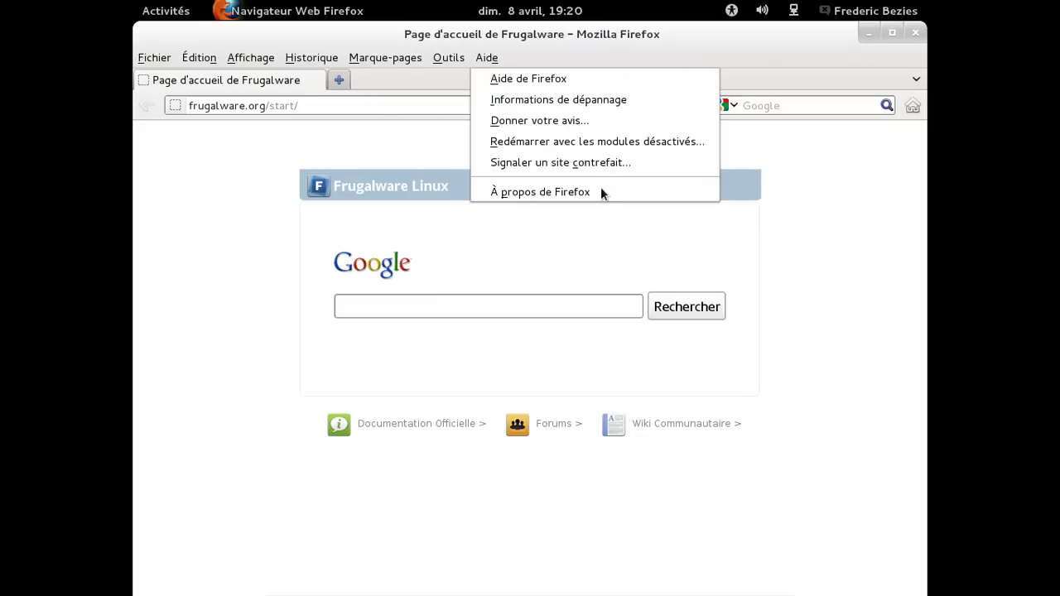
left_click(603, 193)
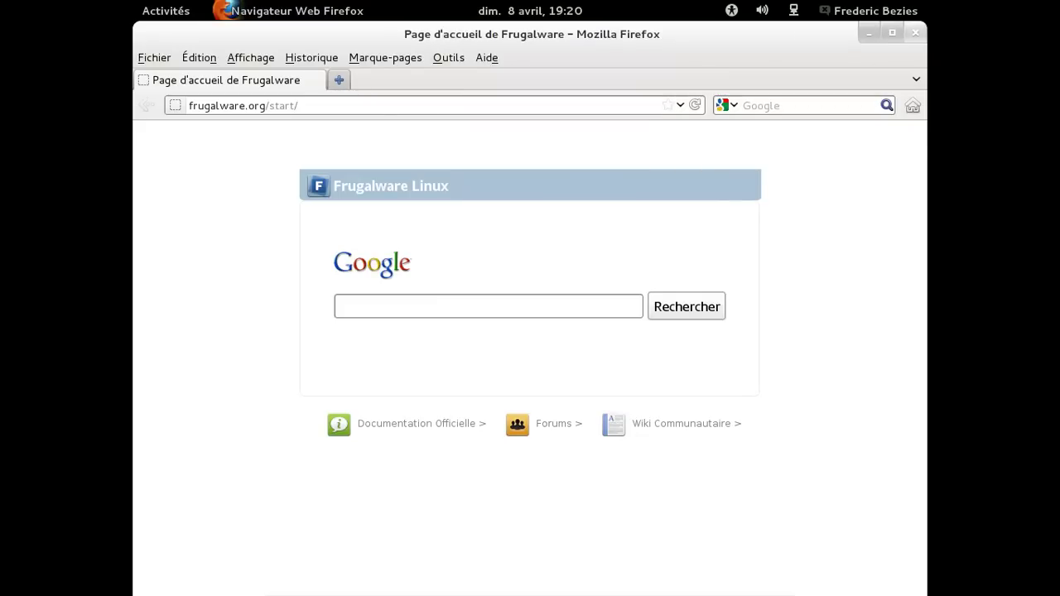
key("ctrl+q")
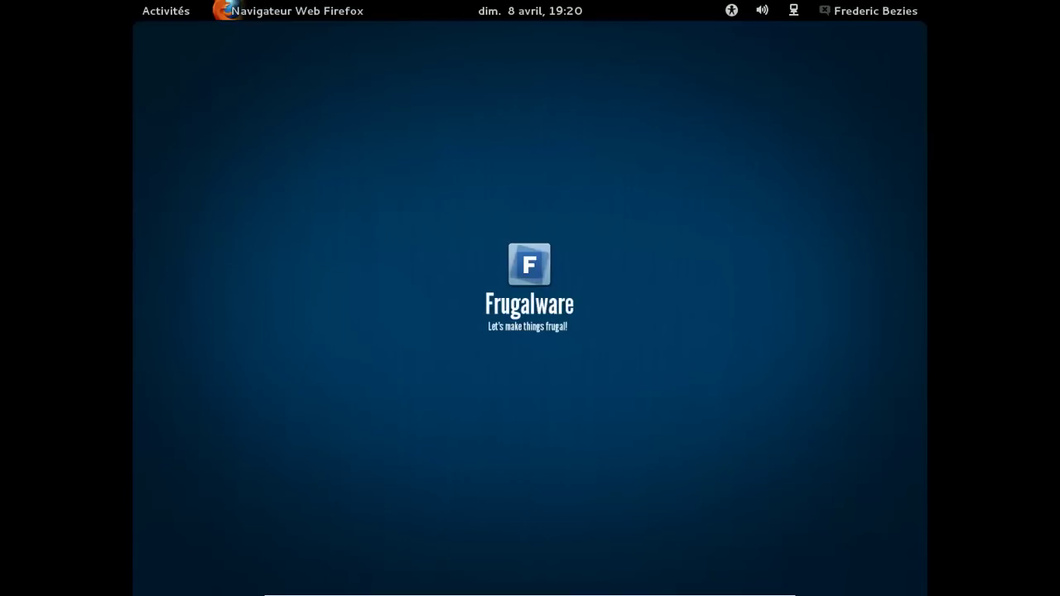
Choose Éteindre… from the top-bar user menu to show the shutdown confirmation.
left_click(853, 15)
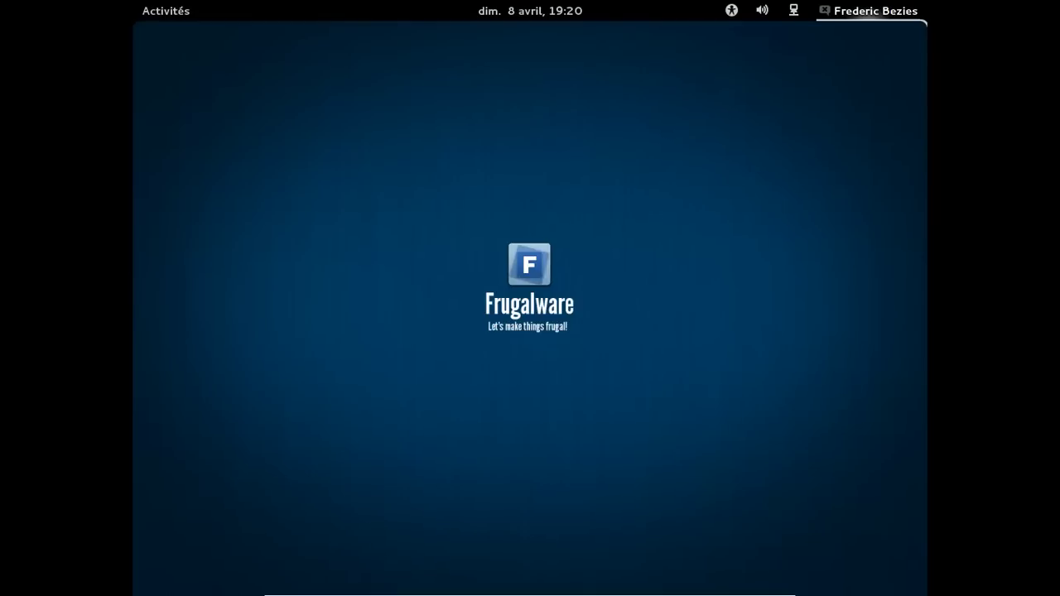
left_click(842, 17)
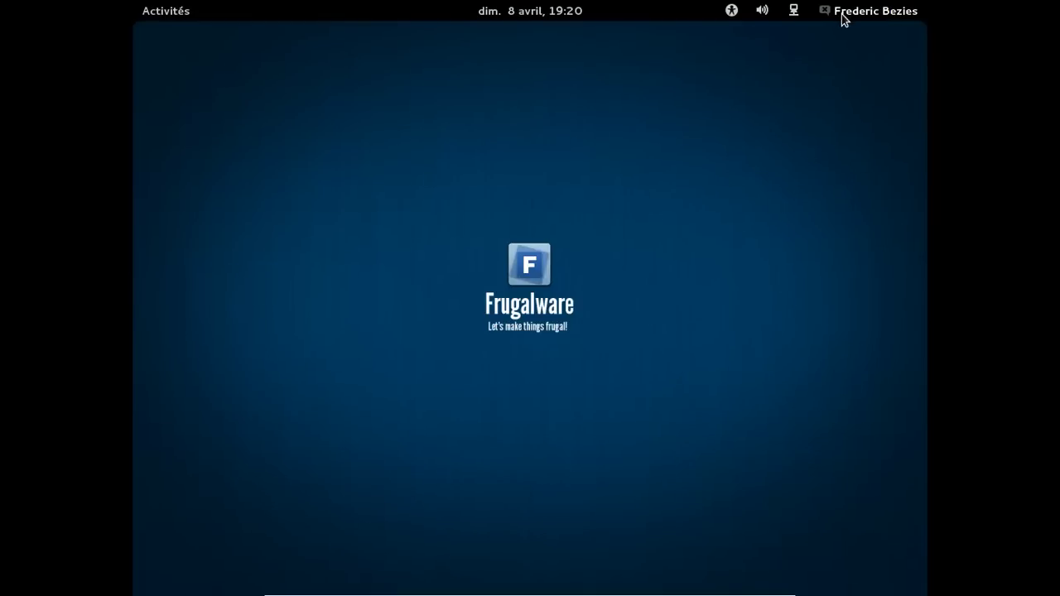
left_click(870, 18)
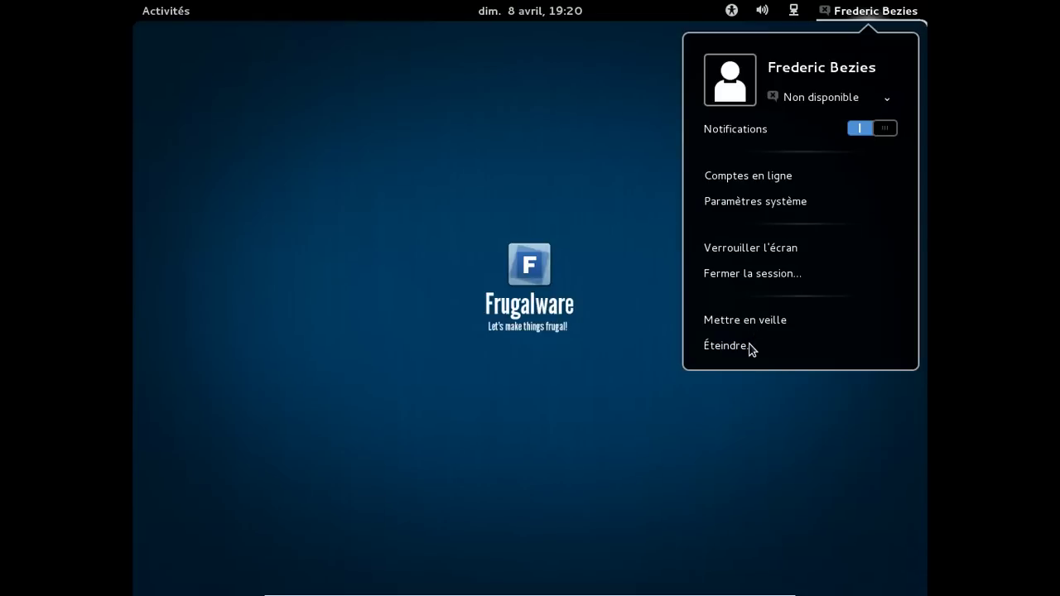
left_click(751, 348)
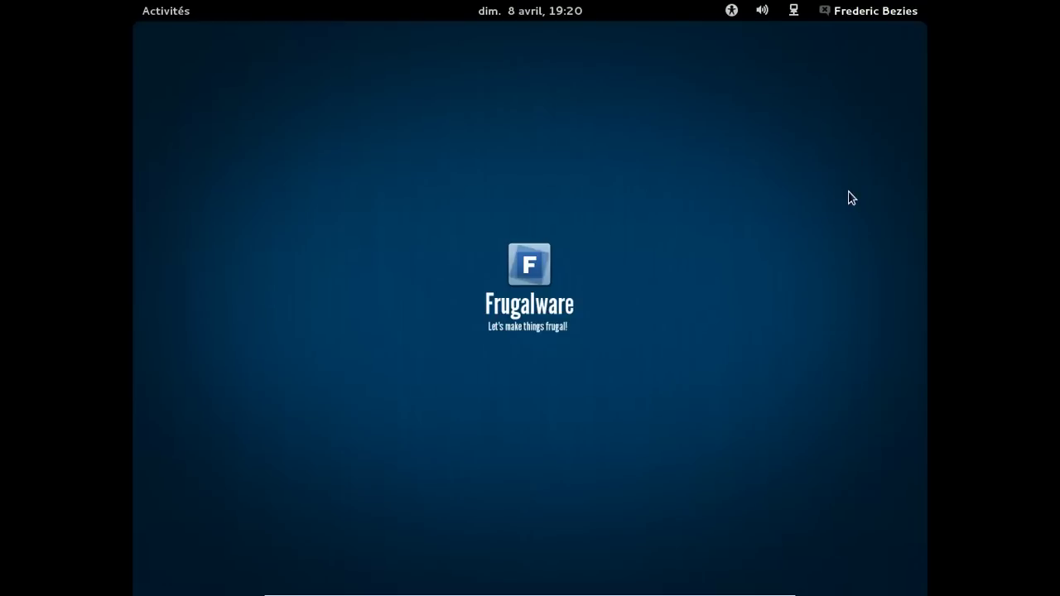
left_click(872, 12)
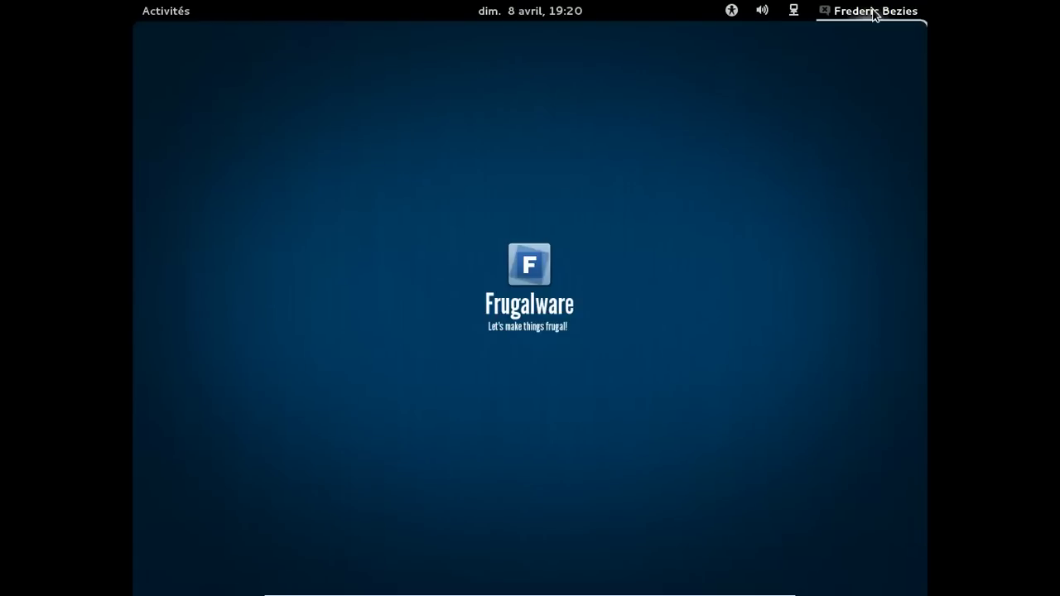
left_click(876, 11)
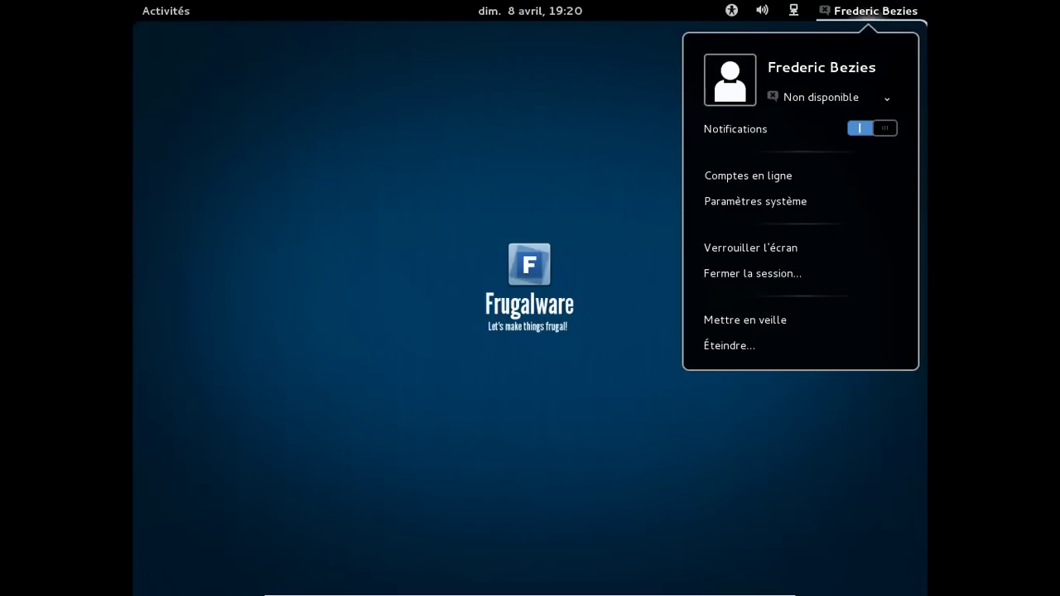
left_click(726, 346)
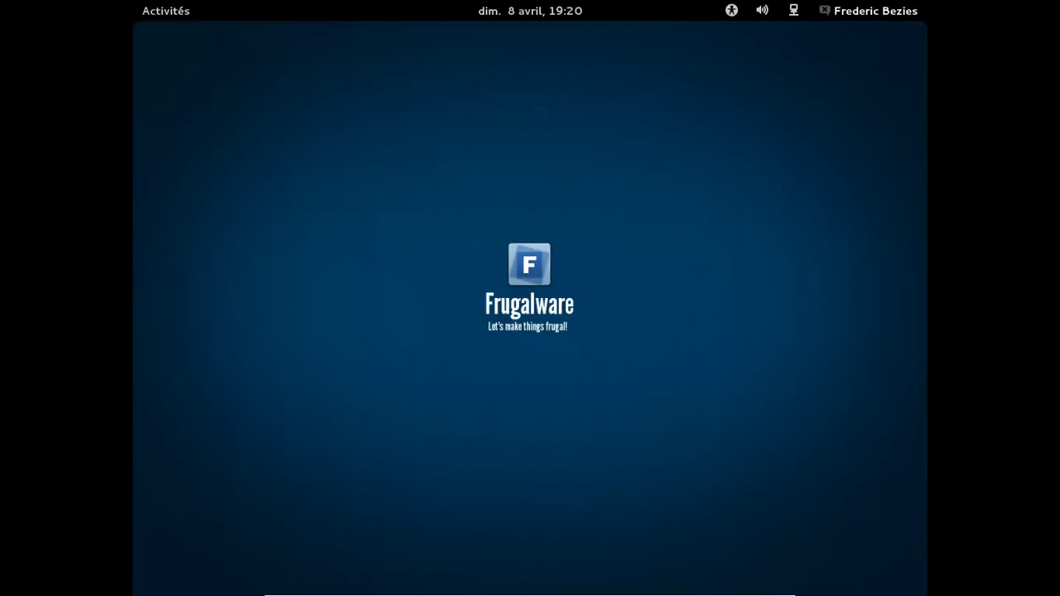
left_click(868, 17)
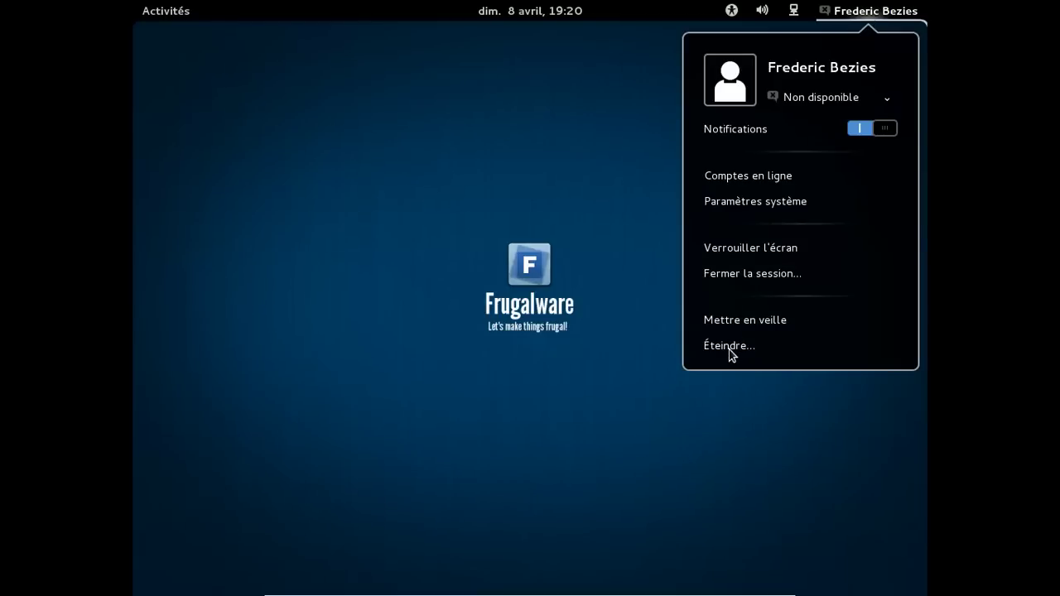
key("Down")
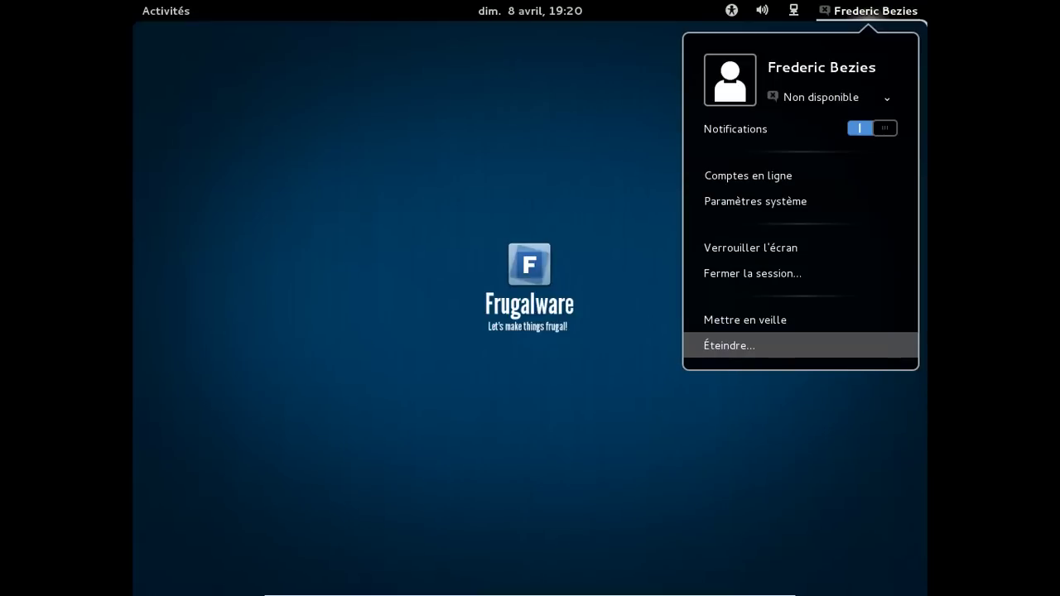
left_click(734, 360)
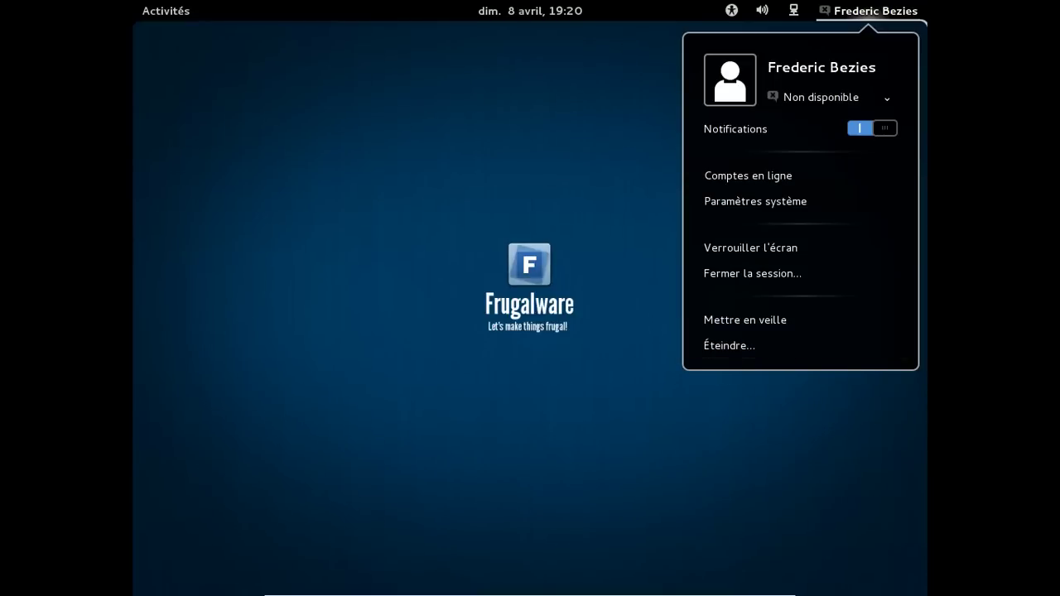
left_click(726, 346)
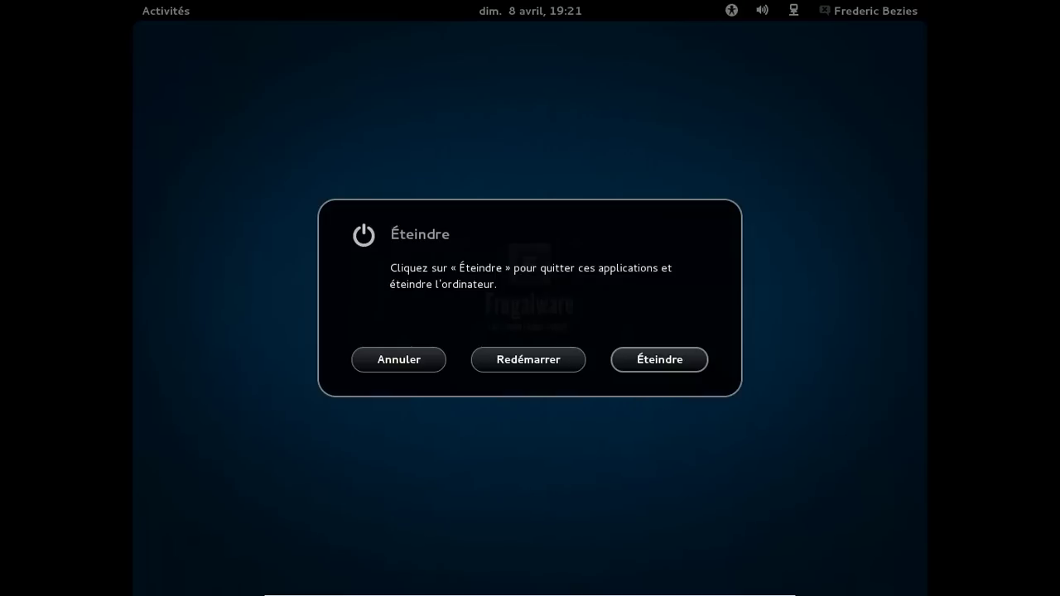
Confirm Éteindre and take the VirtualBox guest out of full-screen mode.
left_click(665, 367)
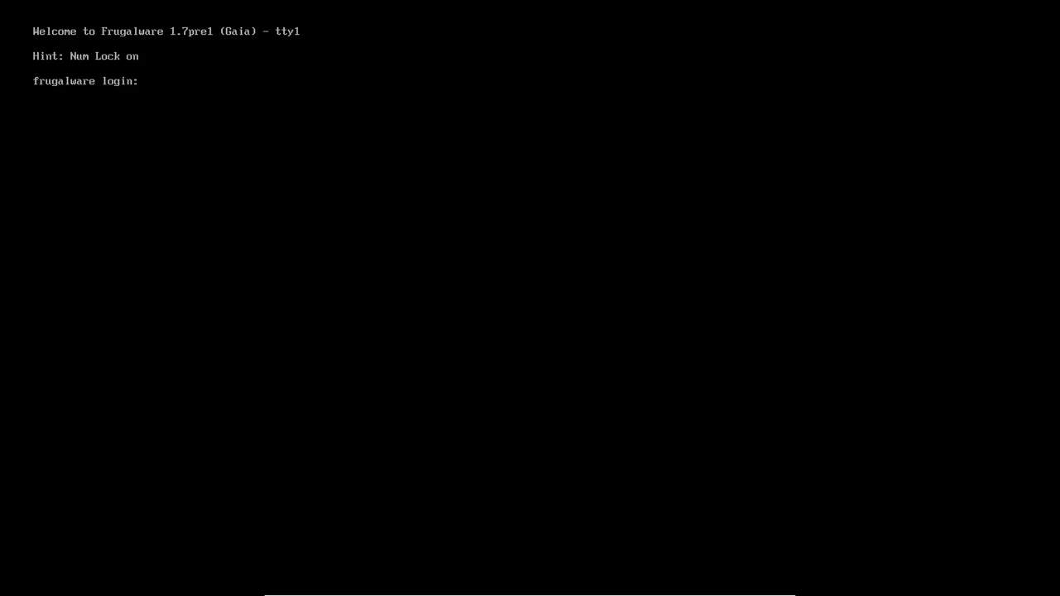
key("Control_R+f")
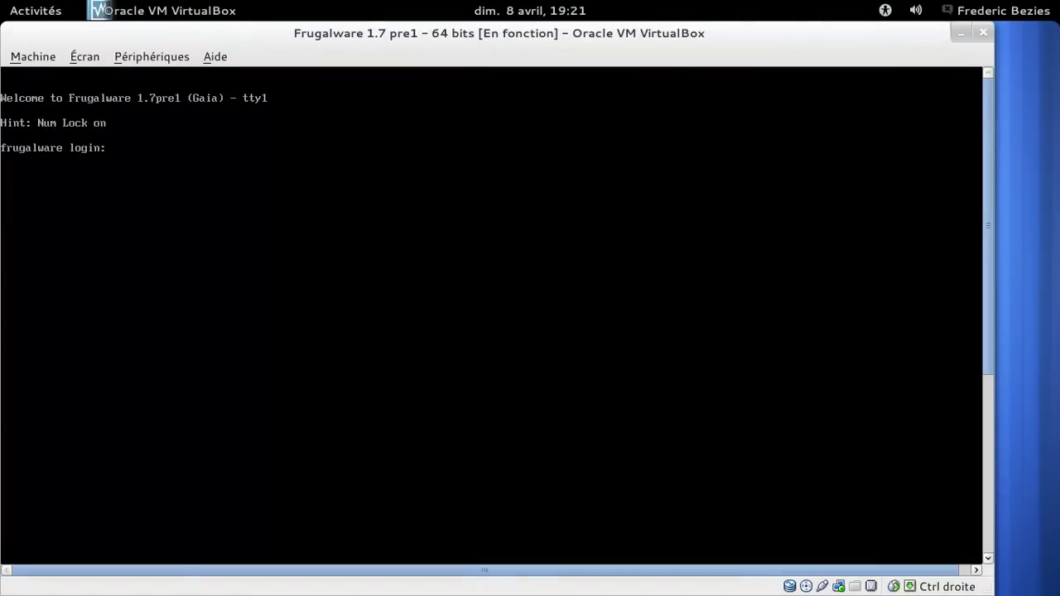